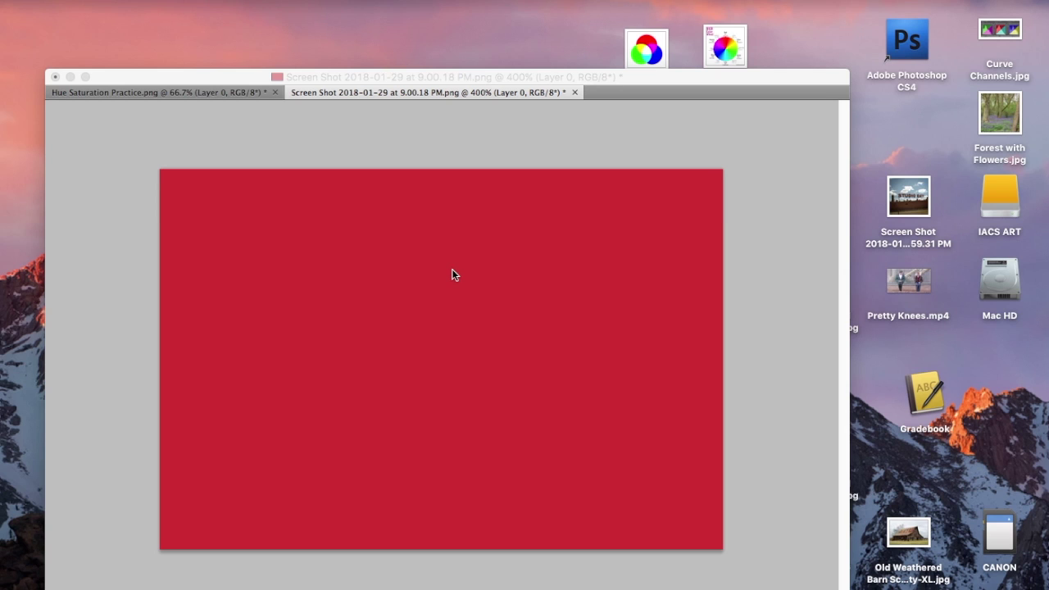
Step: Bring Photoshop forward on the red screenshot document and nudge its window up and left
{"action": "left_click", "coordinate": [380, 79]}
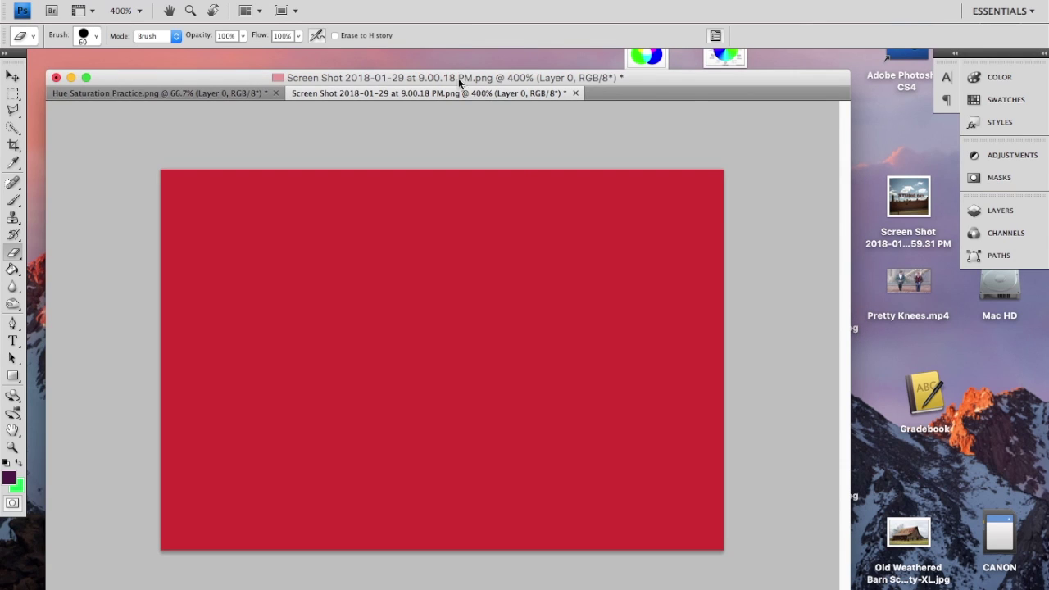
{"action": "left_click_drag", "start_coordinate": [459, 80], "coordinate": [443, 61]}
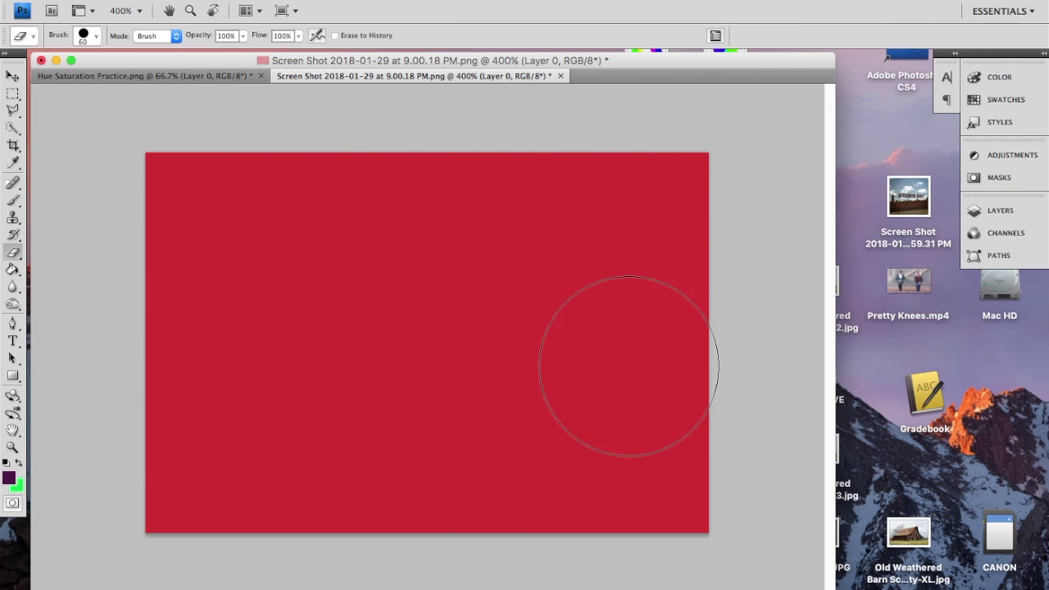
Step: Open Hue/Saturation on the red screenshot, move the dialog aside, and preview a Hue of -1
{"action": "left_click", "coordinate": [211, 2]}
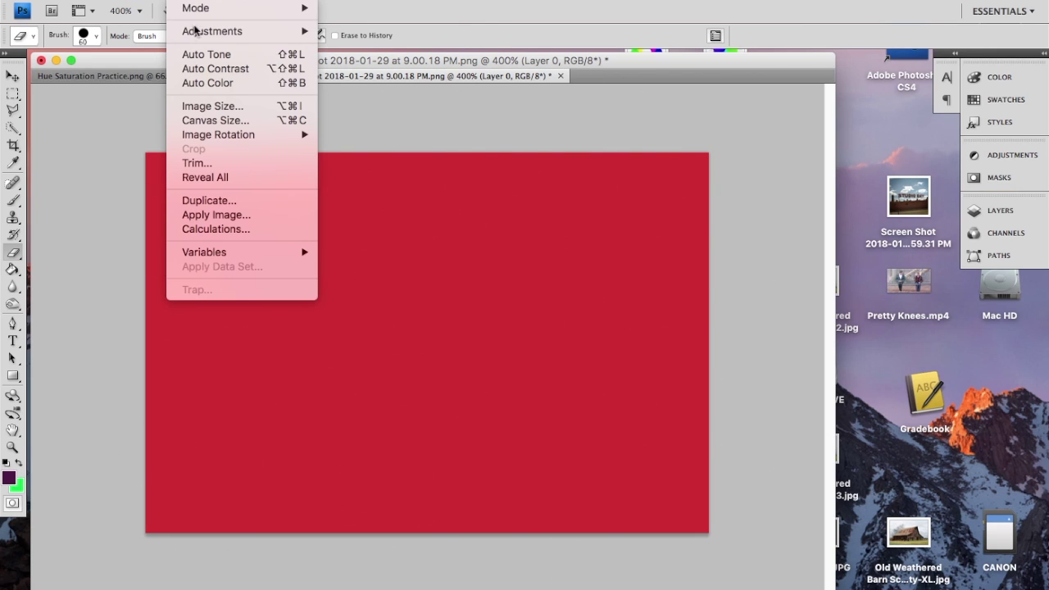
{"action": "mouse_move", "coordinate": [197, 31]}
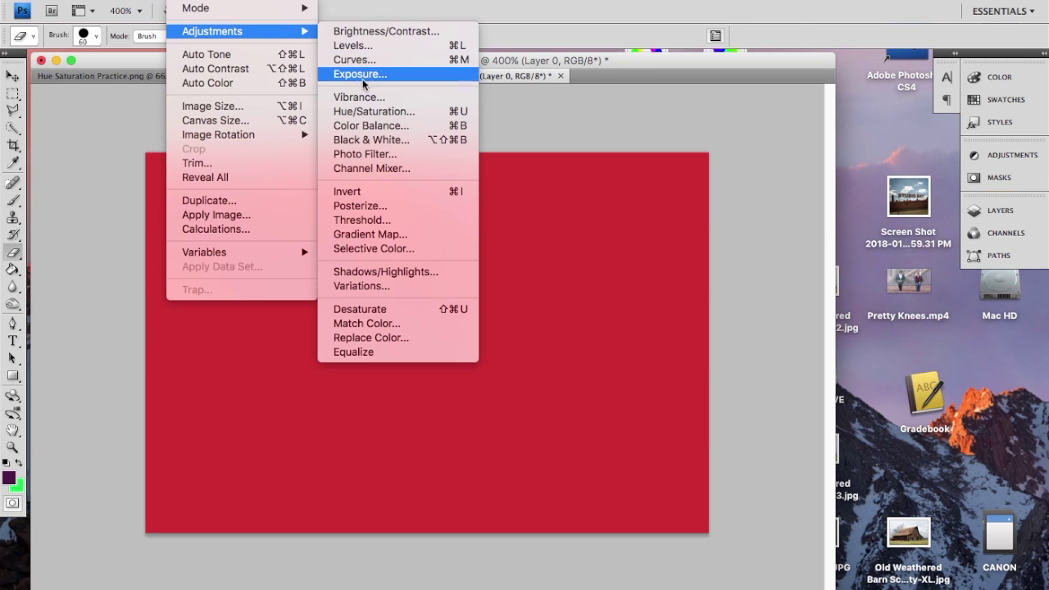
{"action": "left_click", "coordinate": [369, 110]}
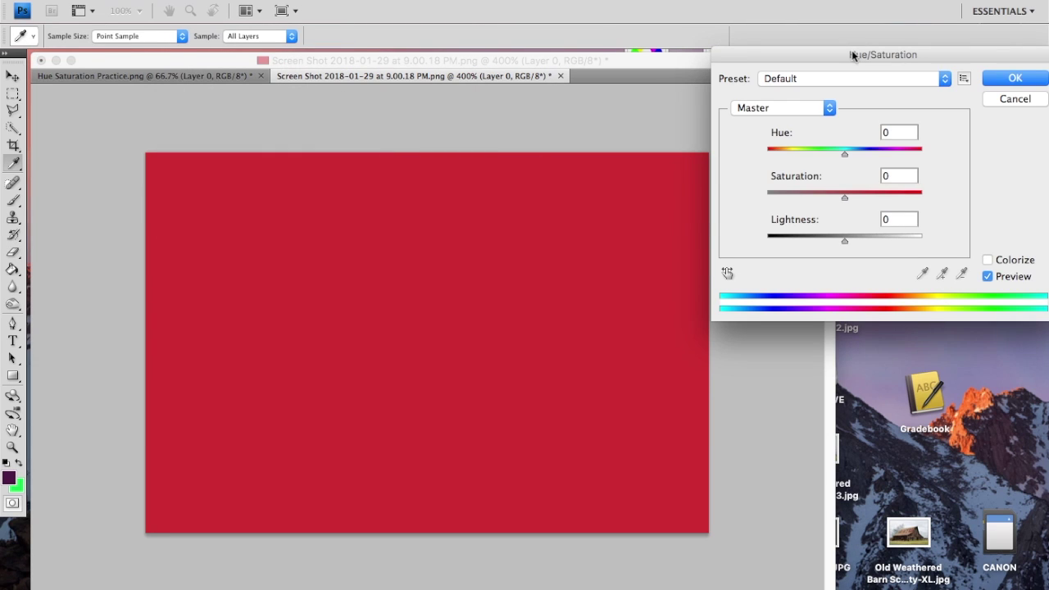
{"action": "left_click_drag", "start_coordinate": [852, 55], "coordinate": [737, 109]}
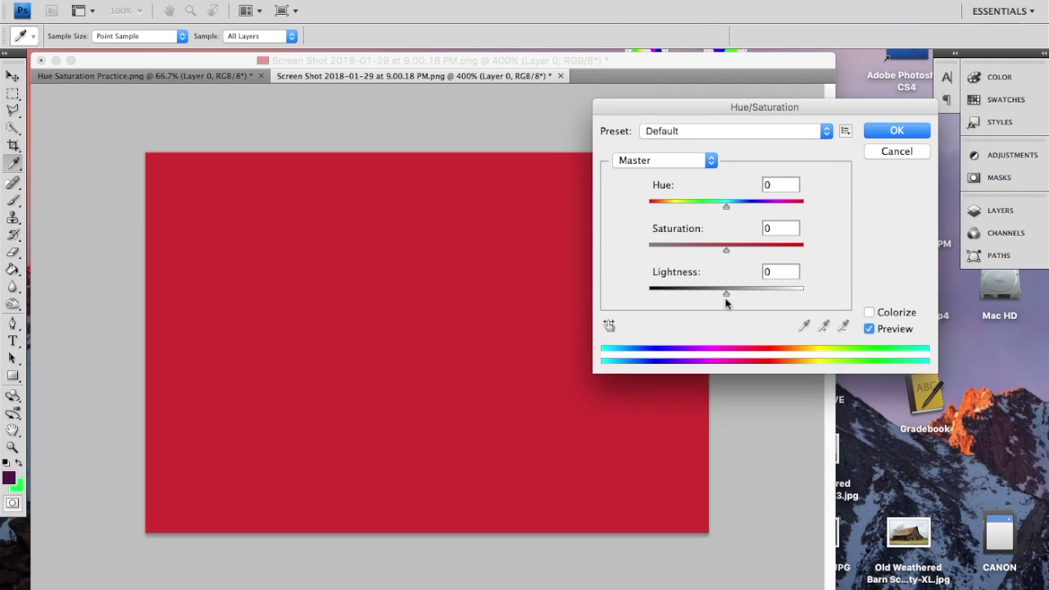
{"action": "left_click_drag", "start_coordinate": [740, 111], "coordinate": [834, 60]}
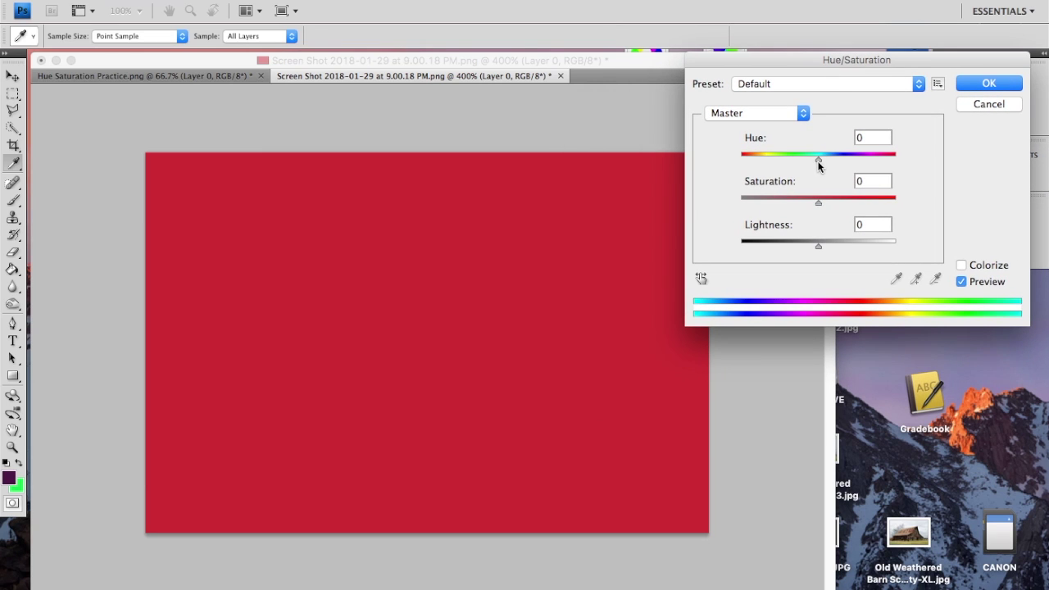
{"action": "mouse_move", "coordinate": [819, 164]}
{"action": "left_mouse_down"}
{"action": "mouse_move", "coordinate": [742, 162]}
{"action": "mouse_move", "coordinate": [904, 159]}
{"action": "mouse_move", "coordinate": [817, 168]}
{"action": "mouse_move", "coordinate": [747, 159]}
{"action": "mouse_move", "coordinate": [892, 164]}
{"action": "mouse_move", "coordinate": [817, 167]}
{"action": "left_mouse_up"}
Step: Cancel the red image's dialog and open Hue/Saturation on the Hue Saturation Practice photo
{"action": "left_click", "coordinate": [989, 104]}
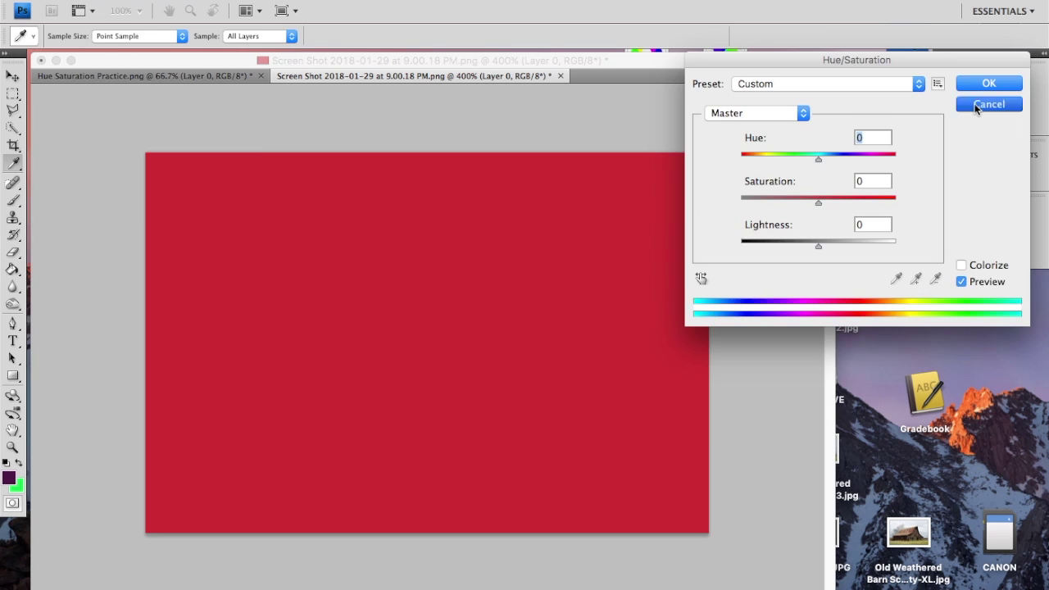
{"action": "key", "text": "e"}
{"action": "left_click", "coordinate": [182, 74]}
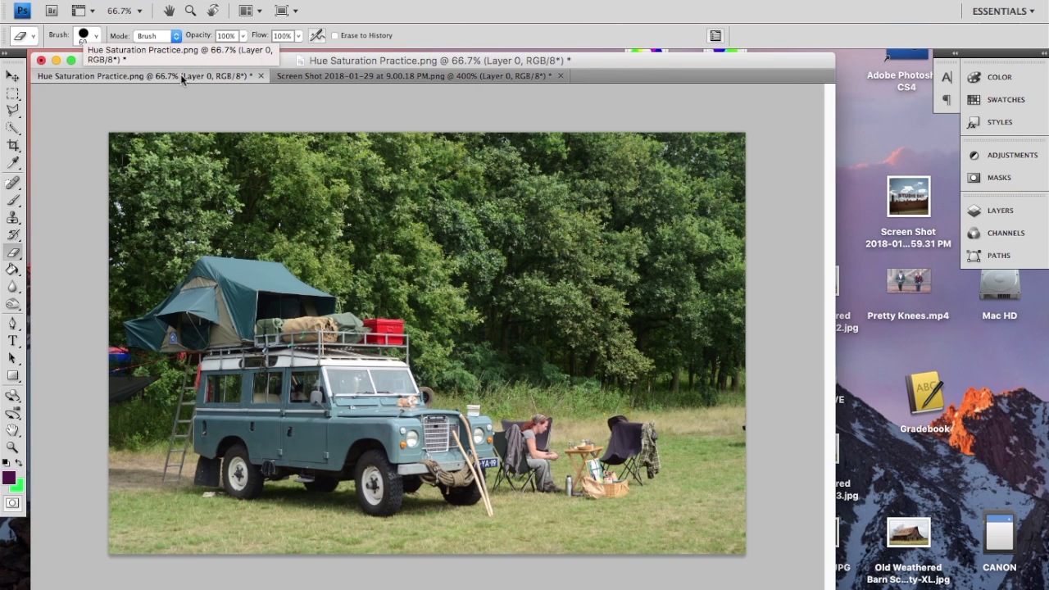
{"action": "left_click", "coordinate": [191, 2]}
{"action": "mouse_move", "coordinate": [253, 32]}
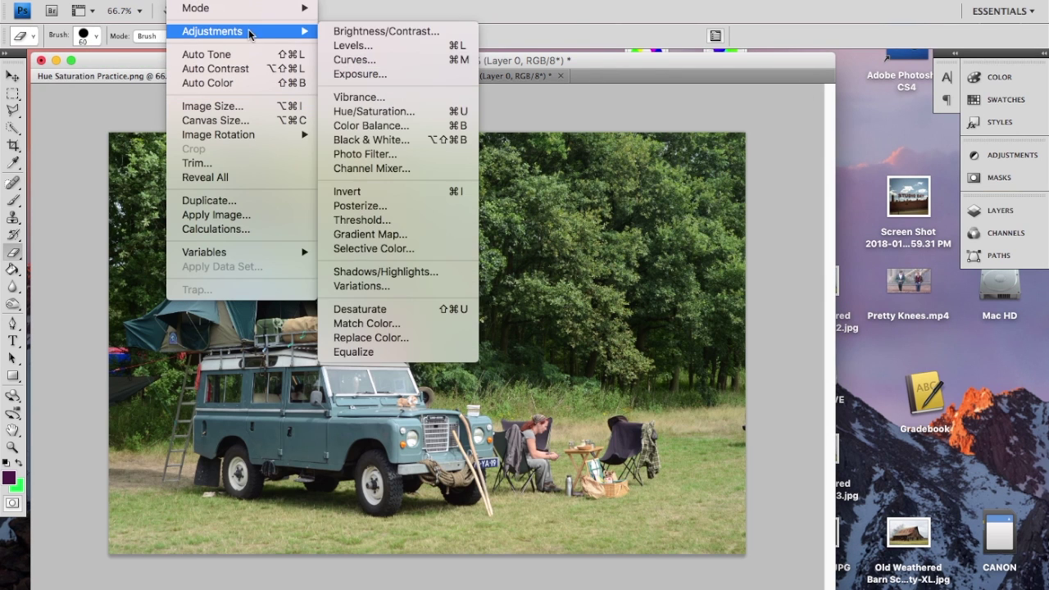
{"action": "left_click", "coordinate": [351, 112]}
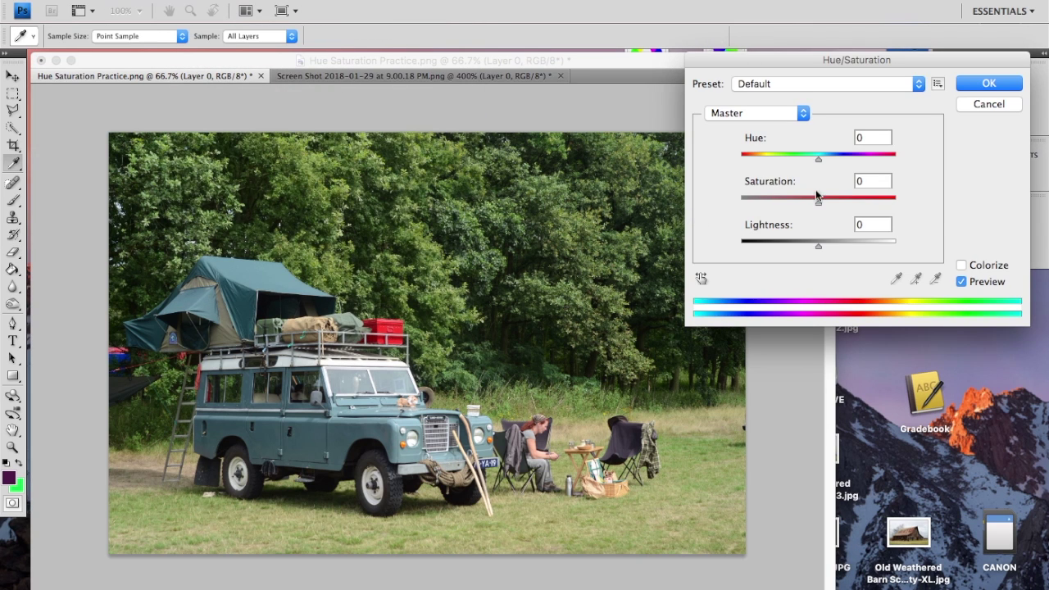
Step: Preview a Hue of -23 on the photo, discard it, and return to the red screenshot
{"action": "mouse_move", "coordinate": [818, 162]}
{"action": "left_mouse_down"}
{"action": "mouse_move", "coordinate": [745, 171]}
{"action": "mouse_move", "coordinate": [894, 172]}
{"action": "mouse_move", "coordinate": [744, 164]}
{"action": "mouse_move", "coordinate": [817, 164]}
{"action": "left_mouse_up"}
{"action": "left_click", "coordinate": [973, 105]}
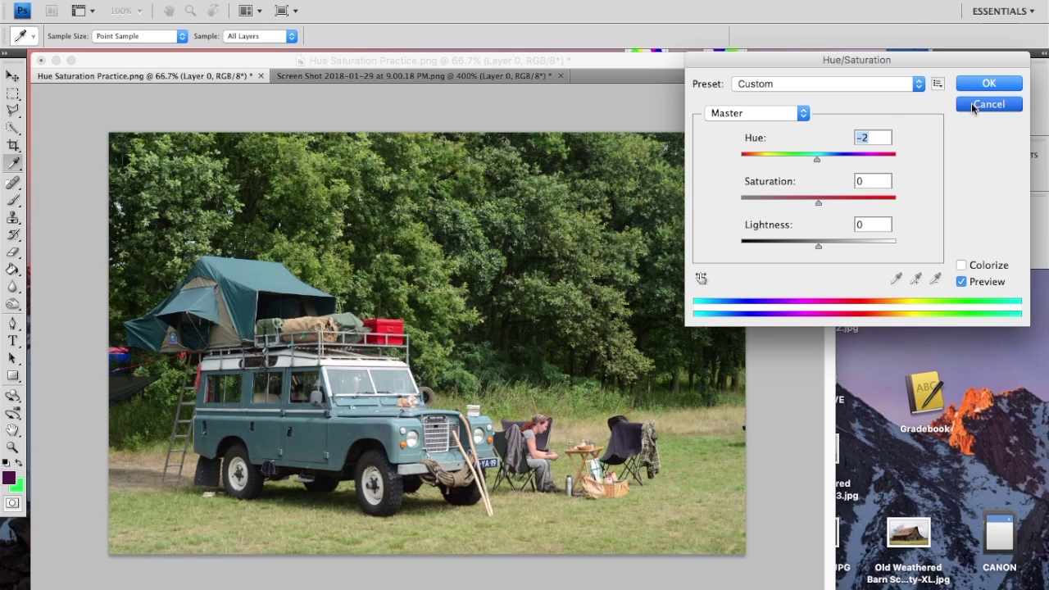
{"action": "left_click", "coordinate": [400, 77]}
Step: Reopen Hue/Saturation on the red screenshot and move the dialog higher
{"action": "left_click", "coordinate": [194, 1]}
{"action": "mouse_move", "coordinate": [246, 32]}
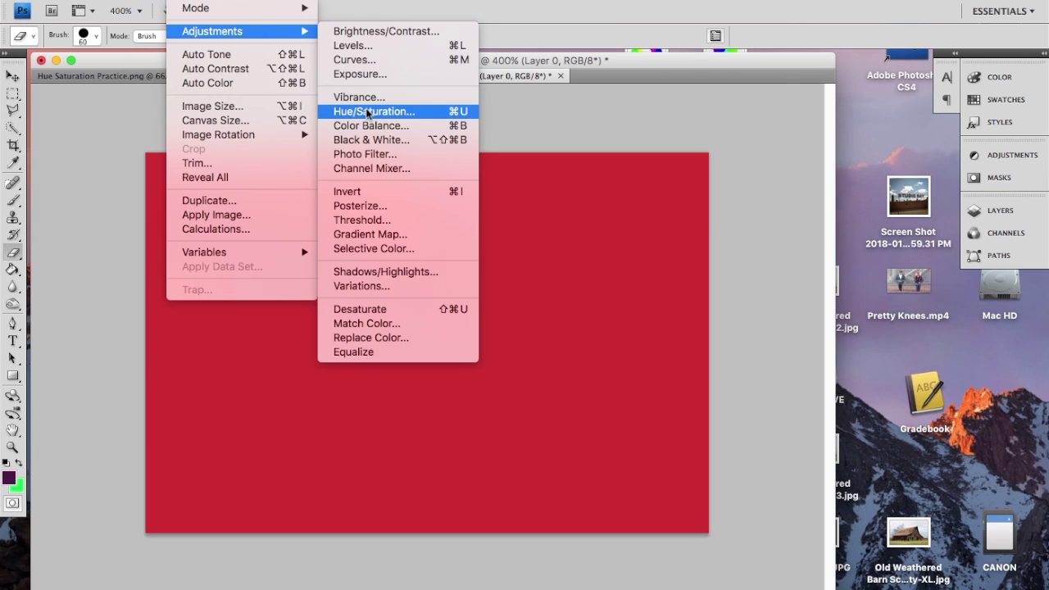
{"action": "left_click", "coordinate": [366, 111]}
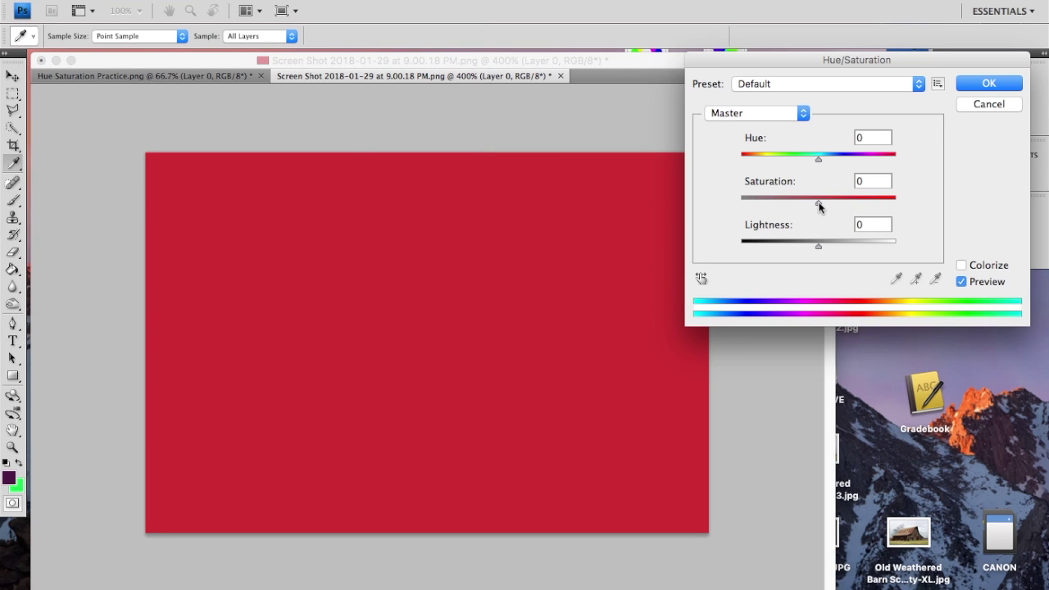
{"action": "left_click_drag", "start_coordinate": [811, 63], "coordinate": [818, 16]}
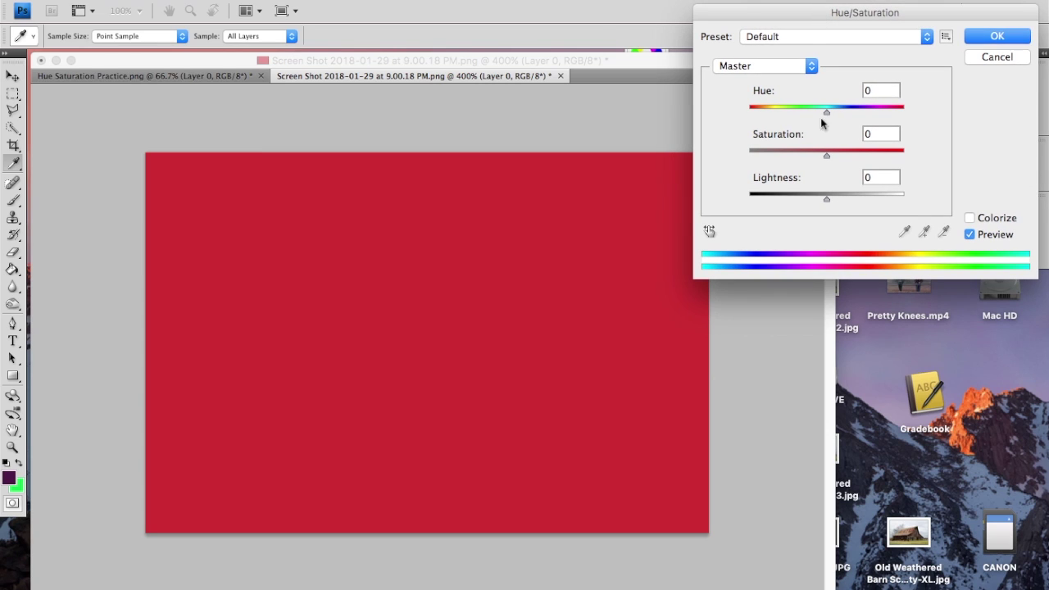
Step: Preview boosting and draining the red's saturation, restore it, then lighten it toward pale pink
{"action": "left_click_drag", "start_coordinate": [828, 155], "coordinate": [859, 155]}
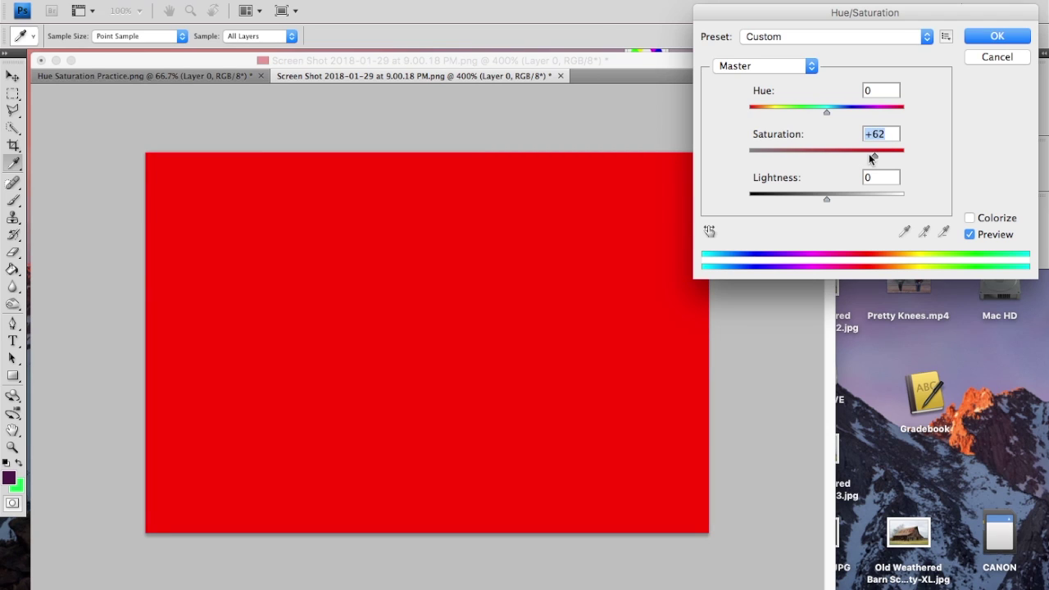
{"action": "left_click_drag", "start_coordinate": [871, 157], "coordinate": [744, 159]}
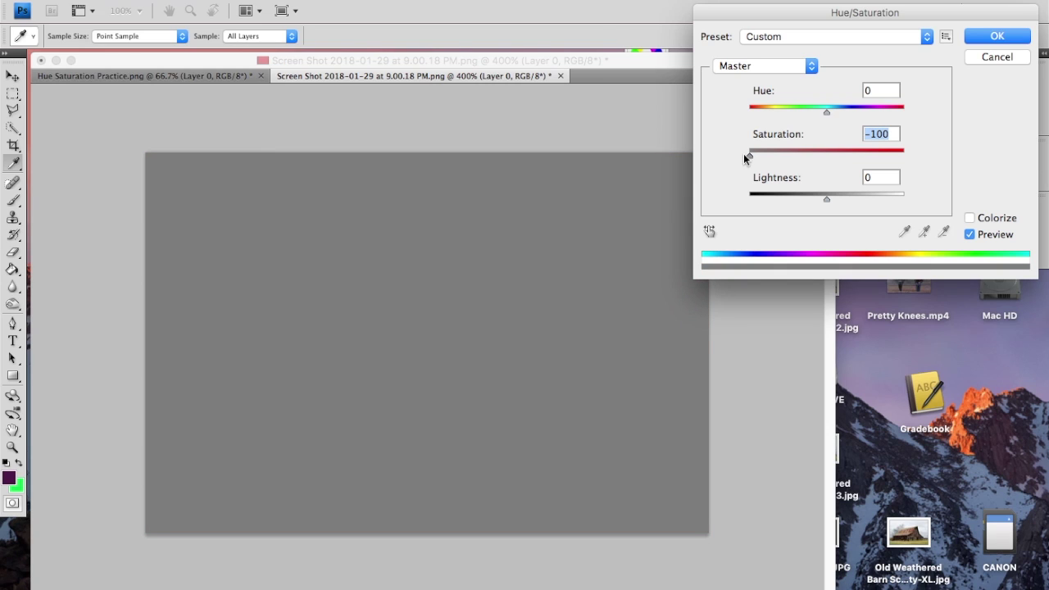
{"action": "left_click_drag", "start_coordinate": [744, 155], "coordinate": [824, 160]}
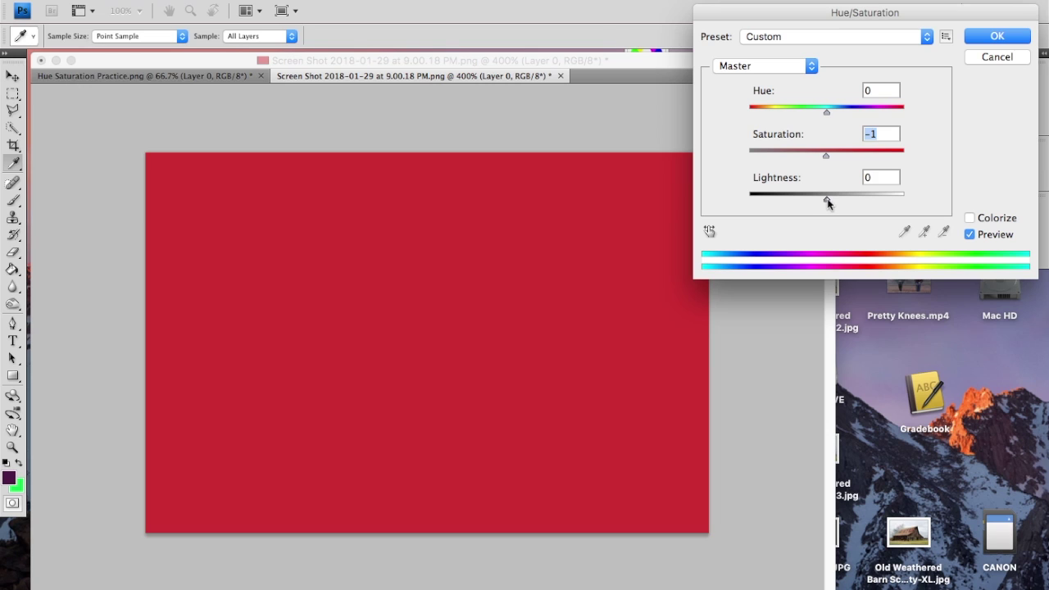
{"action": "mouse_move", "coordinate": [828, 203]}
{"action": "left_mouse_down"}
{"action": "mouse_move", "coordinate": [902, 204]}
{"action": "mouse_move", "coordinate": [755, 201]}
{"action": "mouse_move", "coordinate": [904, 209]}
{"action": "mouse_move", "coordinate": [747, 197]}
{"action": "mouse_move", "coordinate": [825, 202]}
{"action": "left_mouse_up"}
Step: Cancel the dialog and close the red screenshot without saving
{"action": "left_click", "coordinate": [998, 56]}
{"action": "key", "text": "e"}
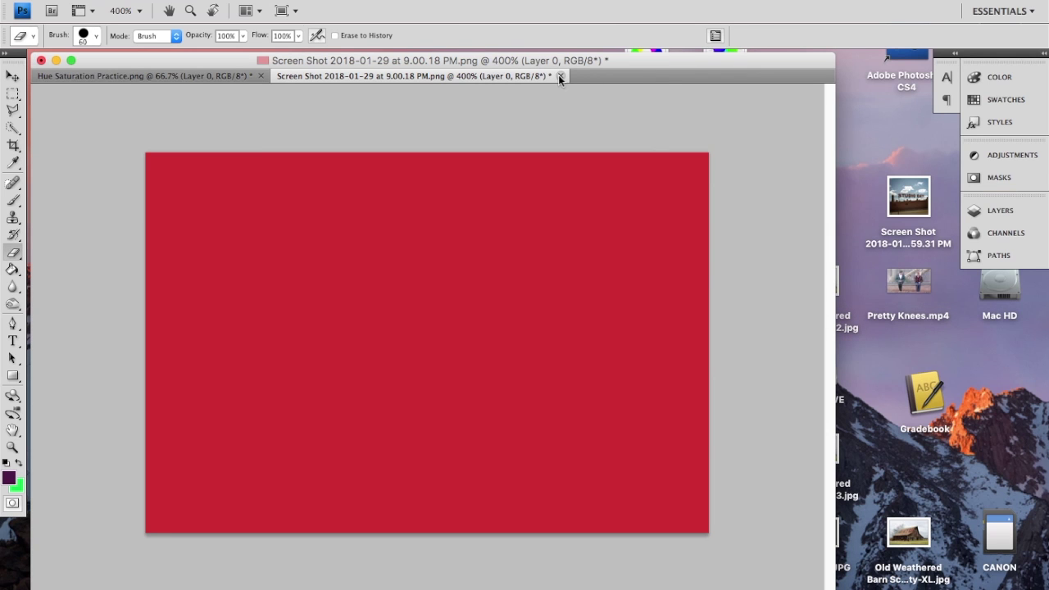
{"action": "key", "text": "super+w"}
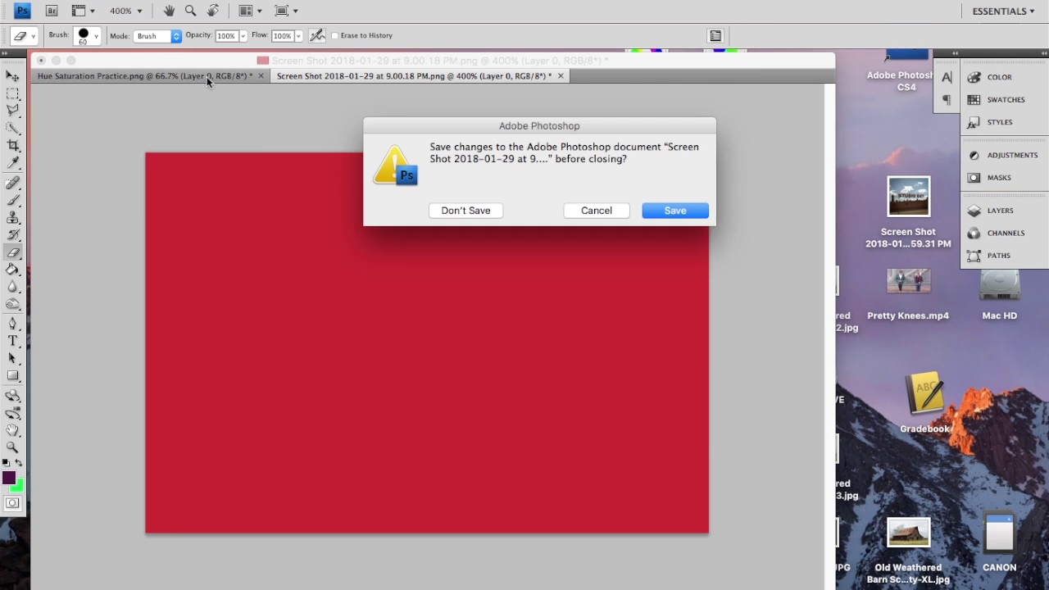
{"action": "left_click", "coordinate": [438, 210]}
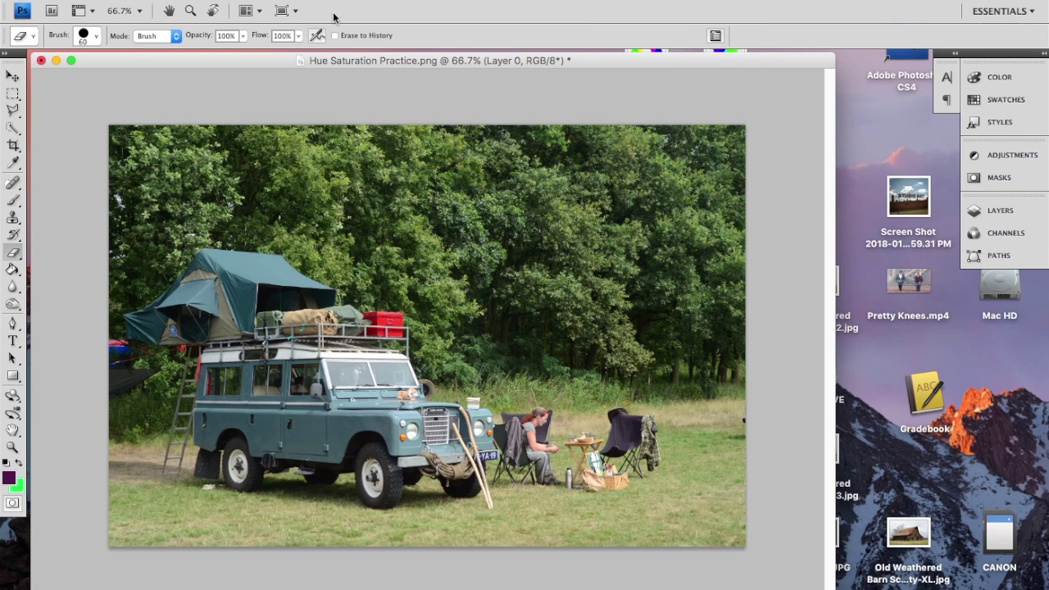
Step: Add a Hue/Saturation 1 adjustment layer to the campsite photo with default values
{"action": "left_click", "coordinate": [188, 1]}
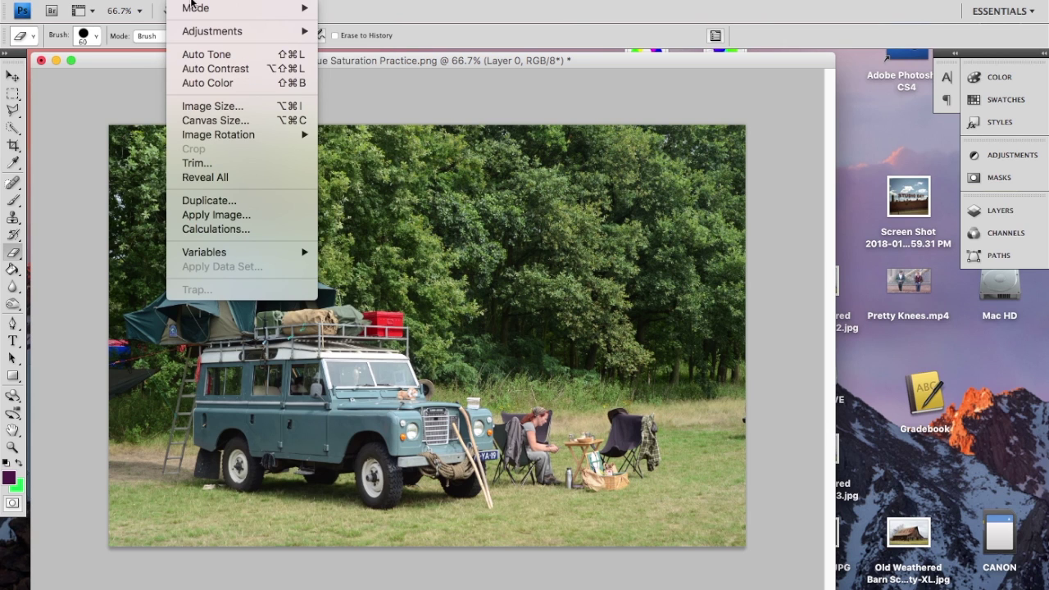
{"action": "mouse_move", "coordinate": [225, 1]}
{"action": "mouse_move", "coordinate": [256, 76]}
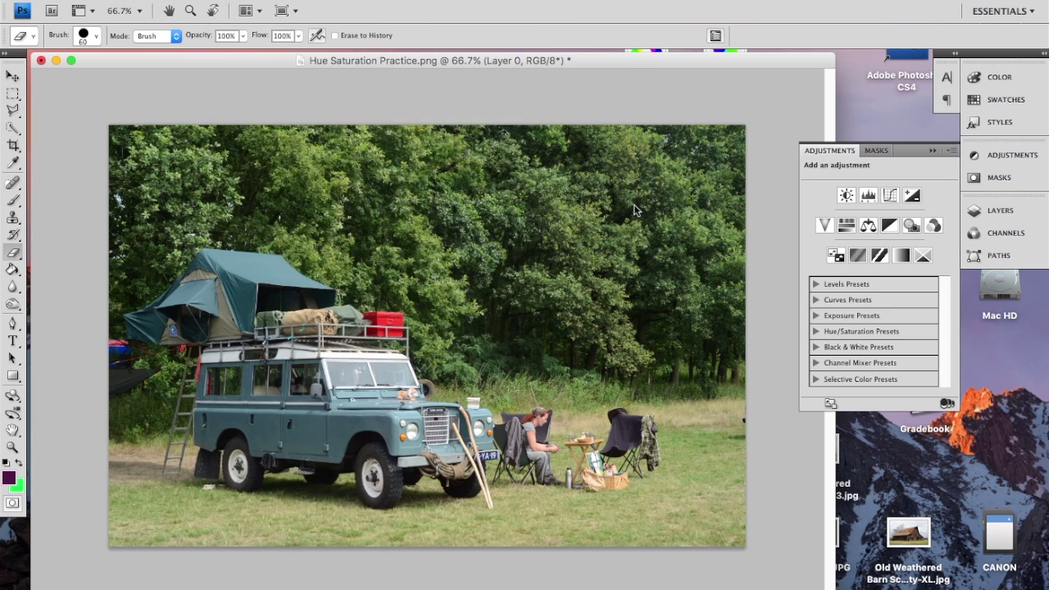
{"action": "left_click", "coordinate": [640, 233]}
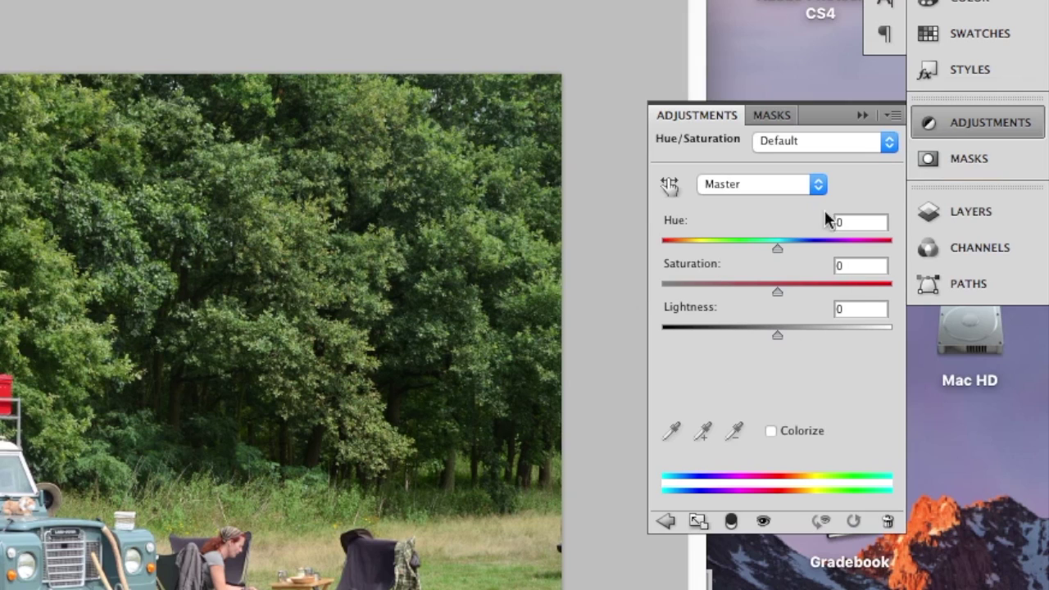
Step: Try the Increase Saturation, Increase Saturation More, Cyanotype and Old Style presets
{"action": "left_click", "coordinate": [846, 148]}
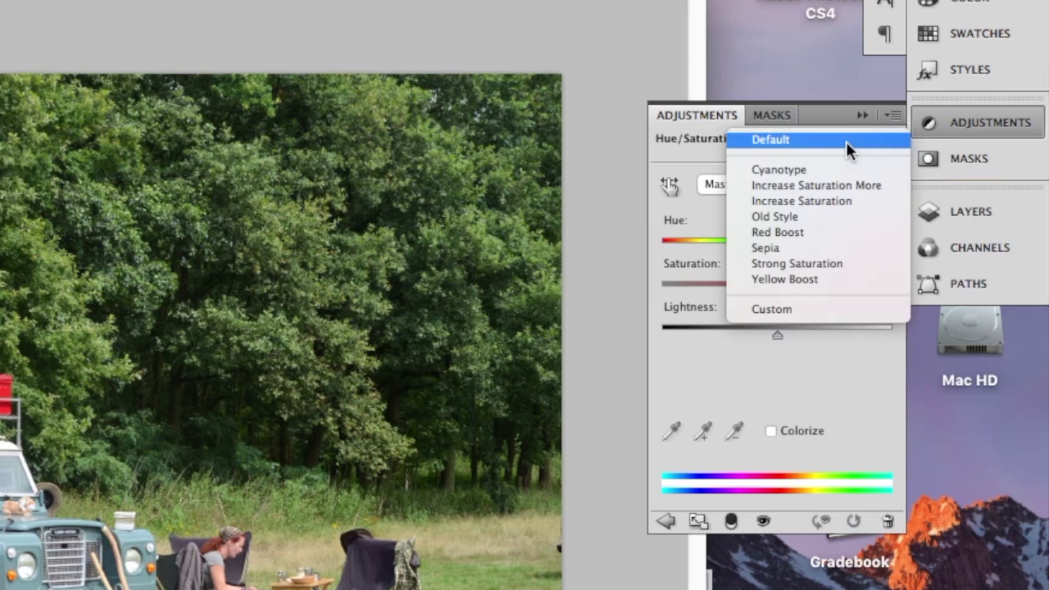
{"action": "left_click", "coordinate": [830, 197]}
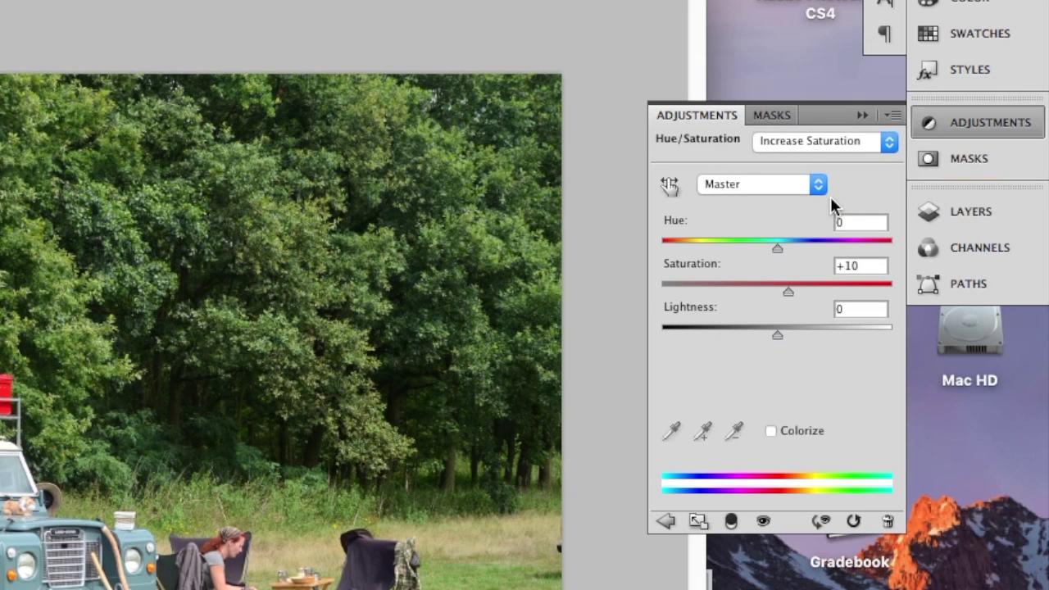
{"action": "left_click", "coordinate": [844, 141]}
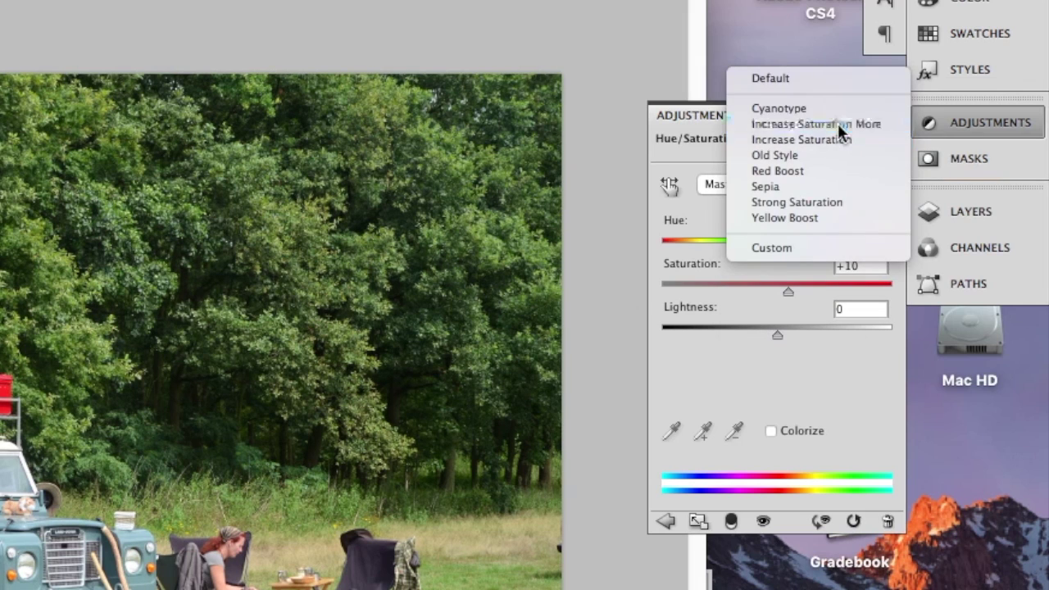
{"action": "left_click", "coordinate": [838, 124]}
{"action": "left_click", "coordinate": [841, 137]}
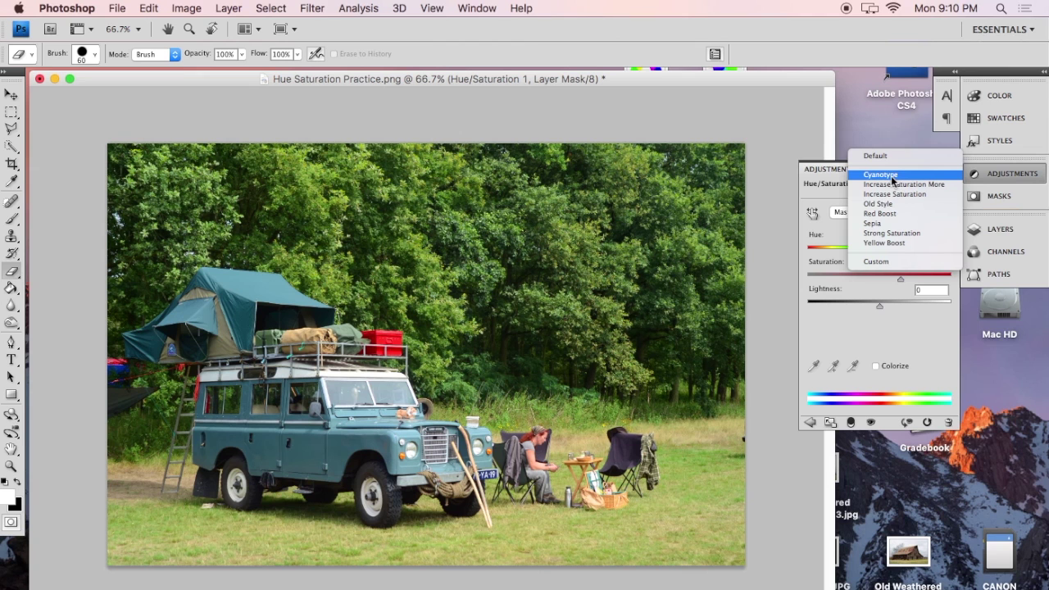
{"action": "left_click", "coordinate": [880, 174]}
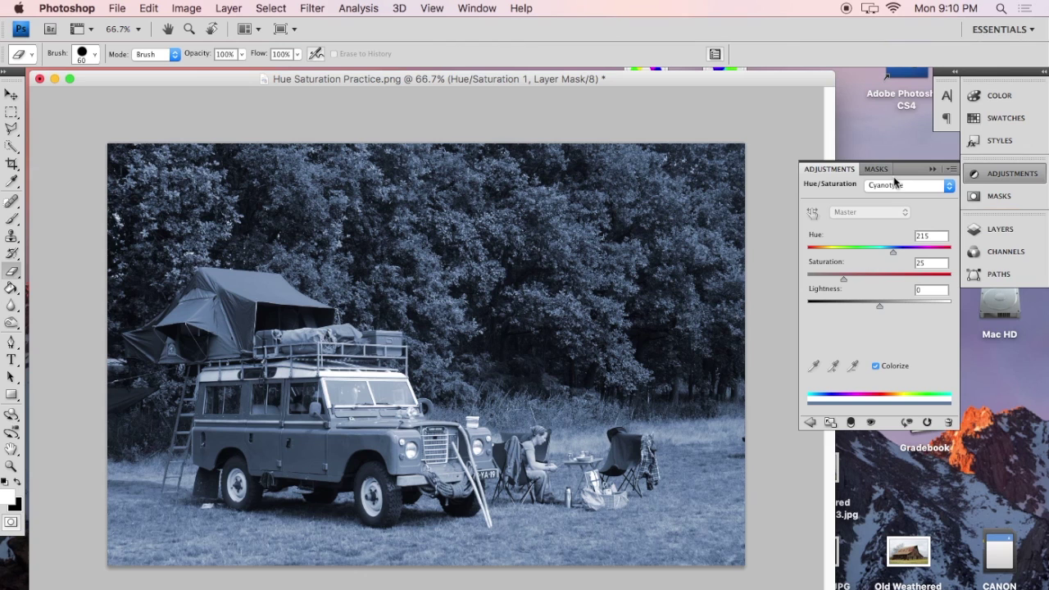
{"action": "left_click", "coordinate": [900, 188]}
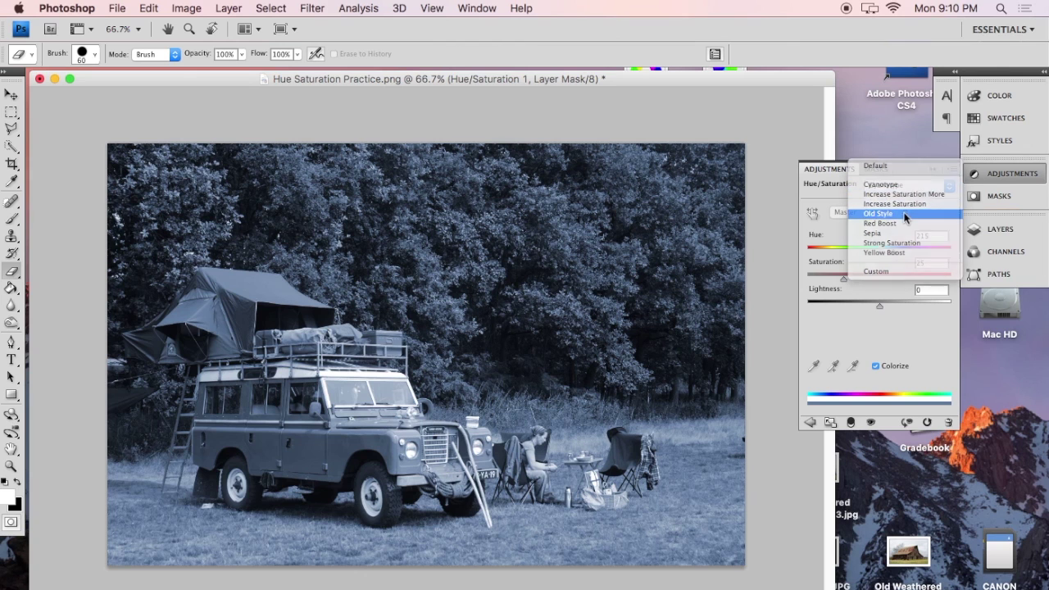
{"action": "left_click", "coordinate": [906, 210]}
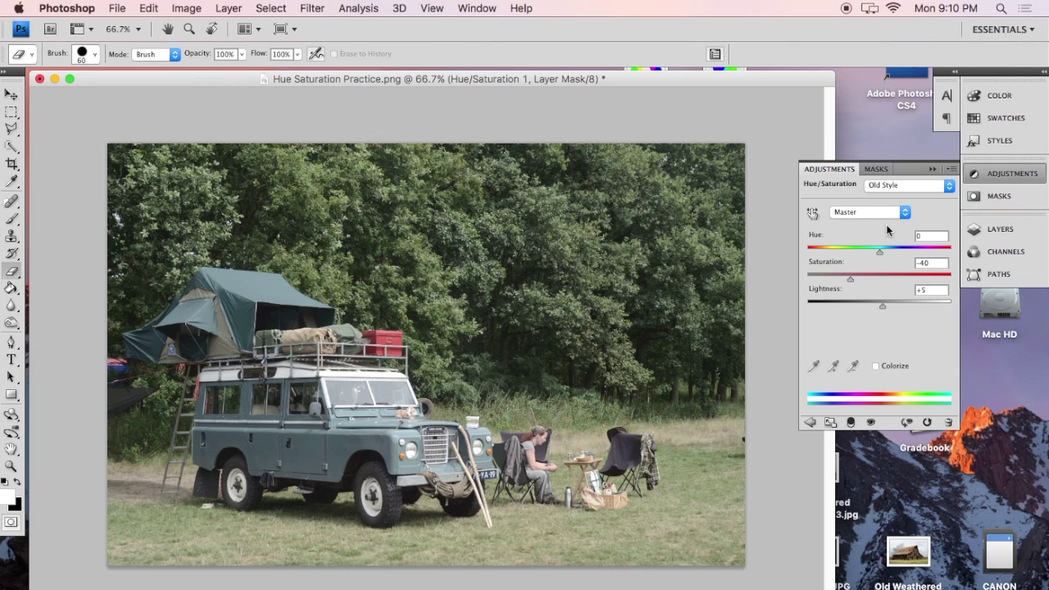
Step: Try Red Boost, Sepia and Strong Saturation, then keep Yellow Boost (Hue +5, Saturation +20) as Custom
{"action": "left_click", "coordinate": [908, 186]}
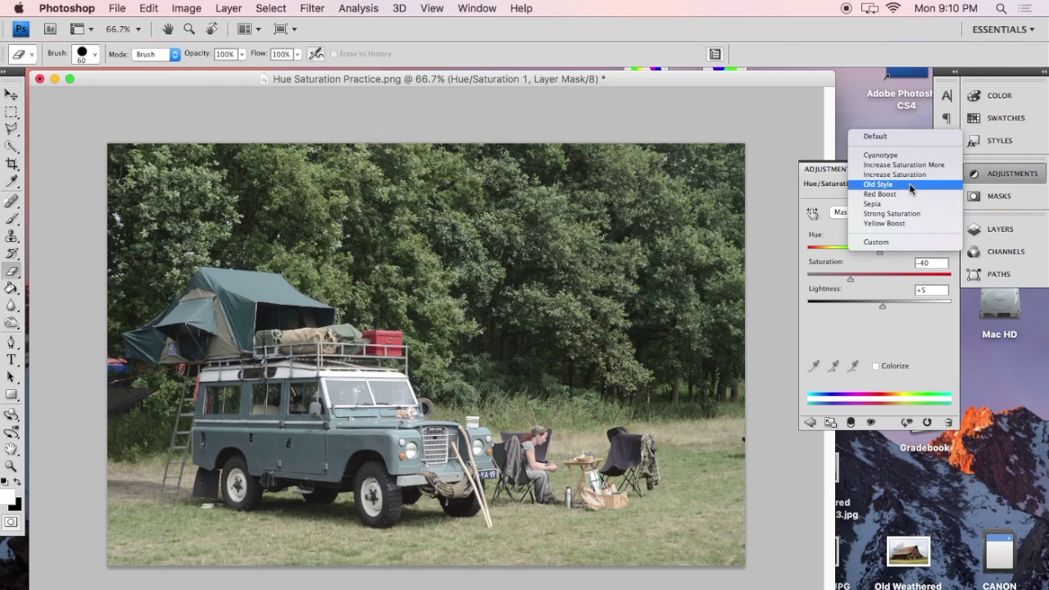
{"action": "left_click", "coordinate": [909, 194]}
{"action": "left_click", "coordinate": [906, 186]}
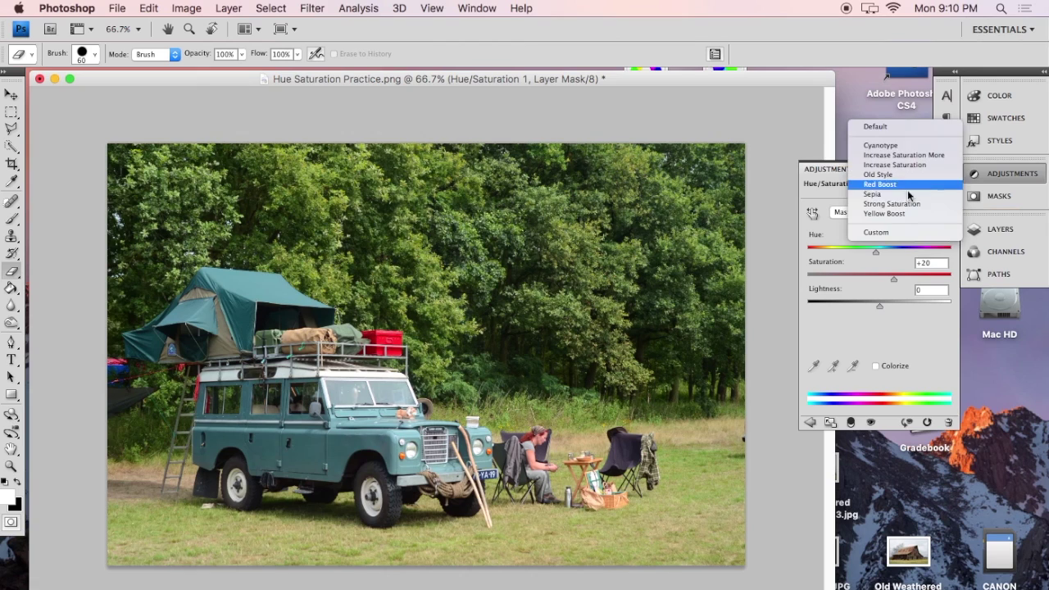
{"action": "left_click", "coordinate": [906, 196]}
{"action": "left_click", "coordinate": [902, 188]}
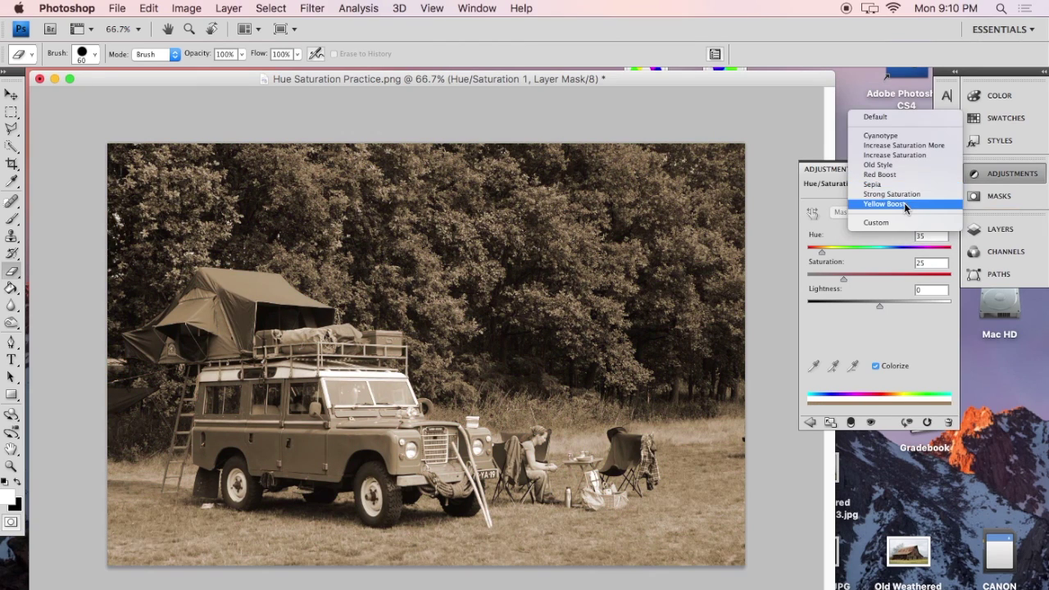
{"action": "left_click", "coordinate": [905, 195]}
{"action": "left_click", "coordinate": [907, 184]}
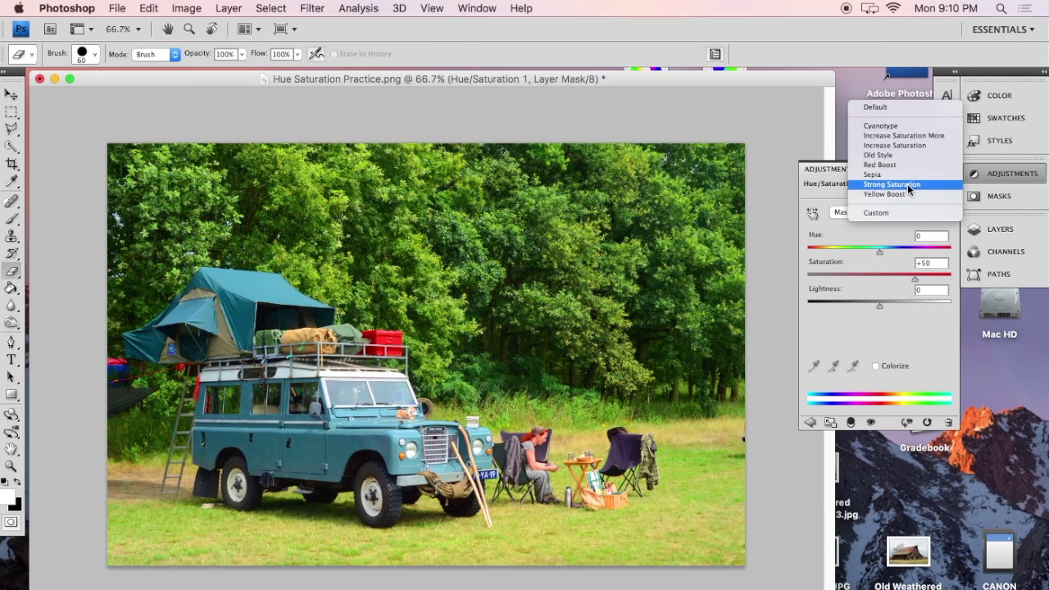
{"action": "left_click", "coordinate": [908, 193]}
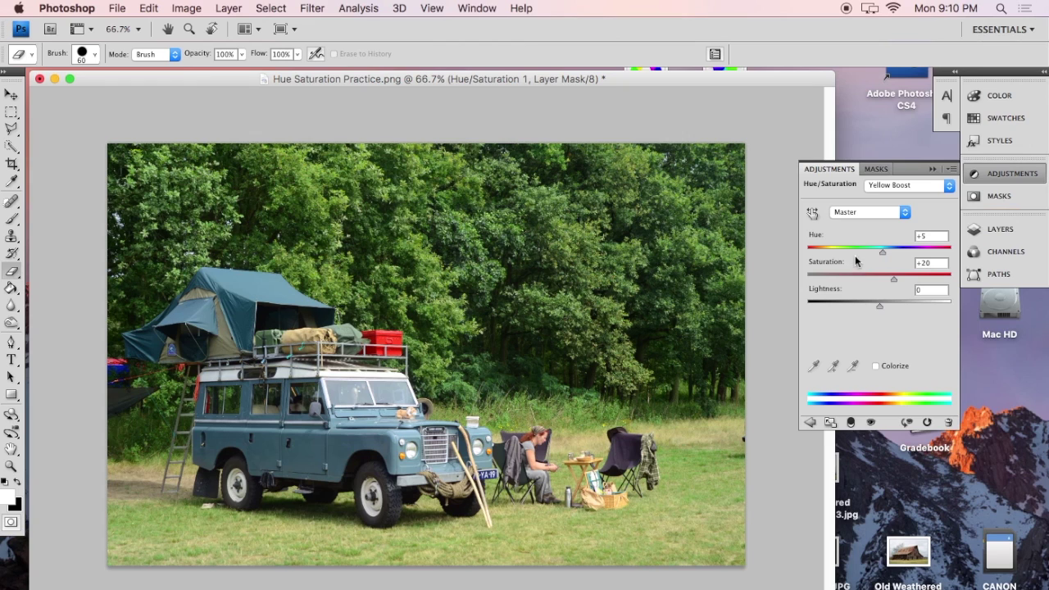
{"action": "left_click", "coordinate": [932, 187]}
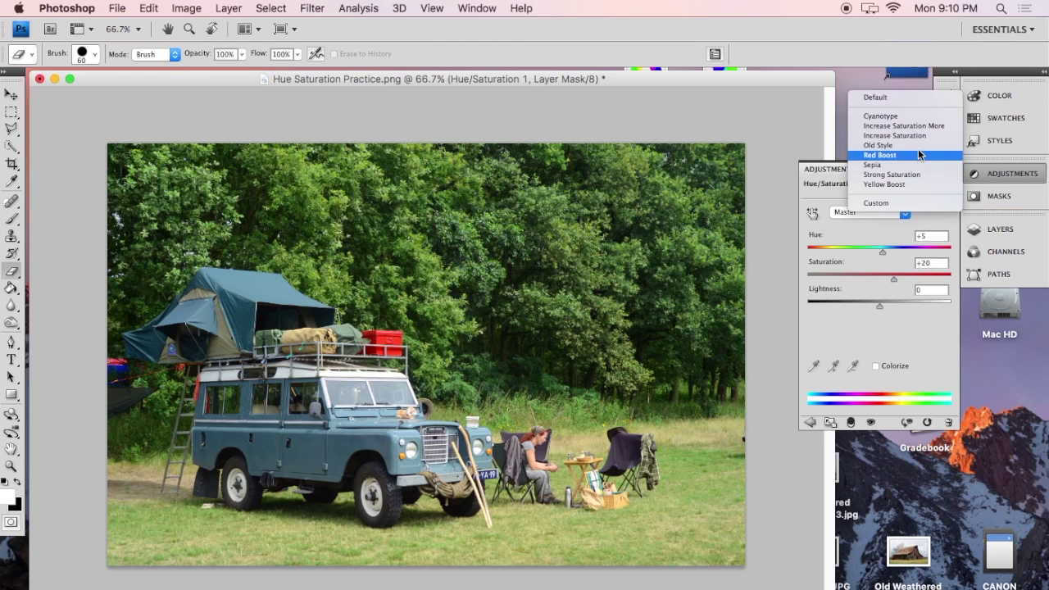
{"action": "left_click", "coordinate": [889, 203]}
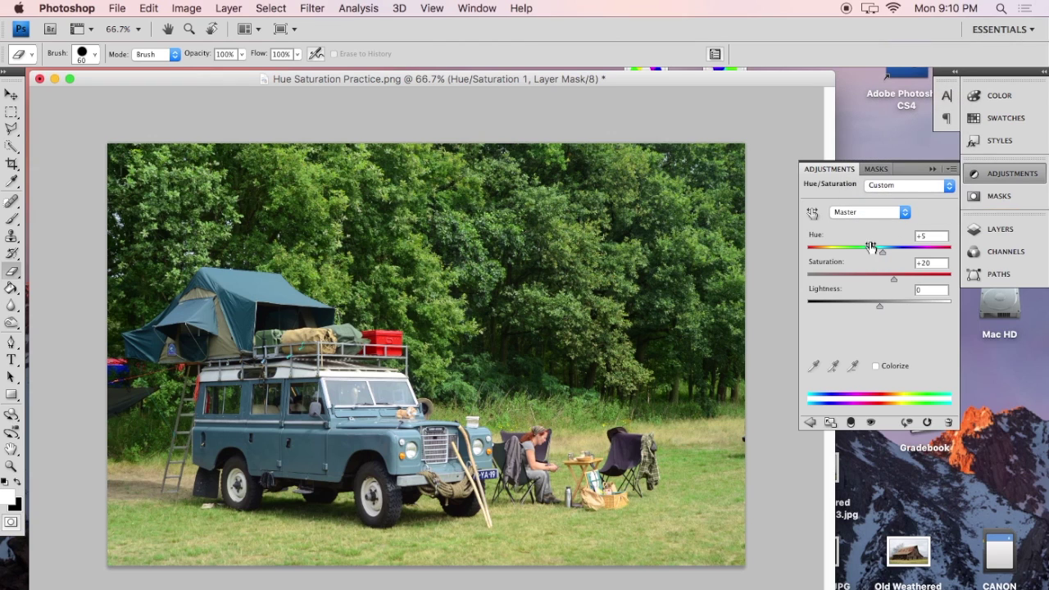
Step: Set the Master sliders to Hue -2, Saturation +14 and Lightness -2
{"action": "mouse_move", "coordinate": [894, 281]}
{"action": "left_mouse_down"}
{"action": "mouse_move", "coordinate": [879, 286]}
{"action": "mouse_move", "coordinate": [878, 306]}
{"action": "mouse_move", "coordinate": [885, 284]}
{"action": "left_mouse_up"}
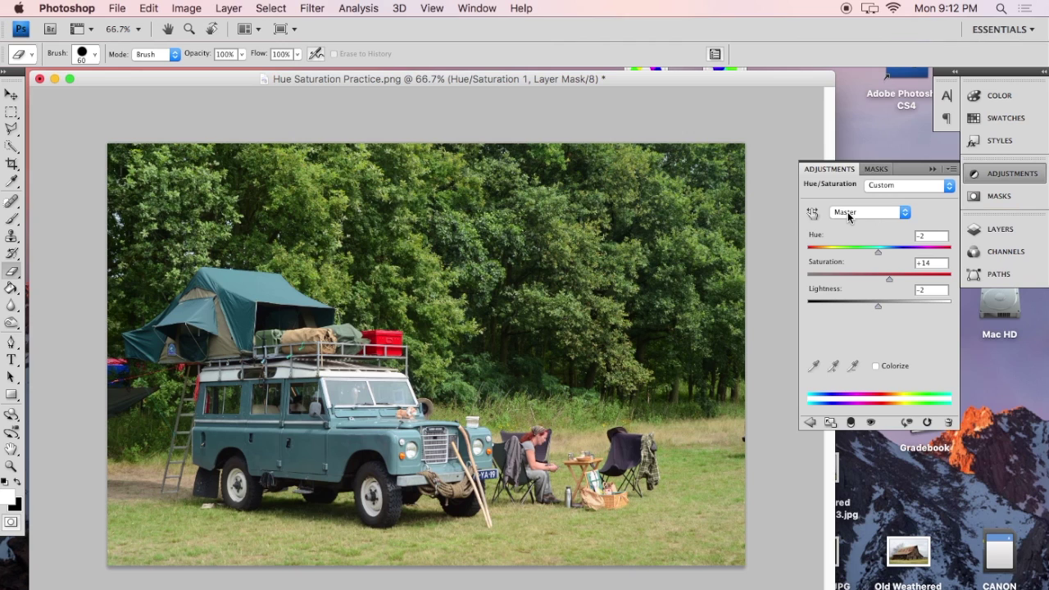
Step: Target the Reds and narrow the colour range to 317°/338° to 8°\29°
{"action": "left_click", "coordinate": [869, 211]}
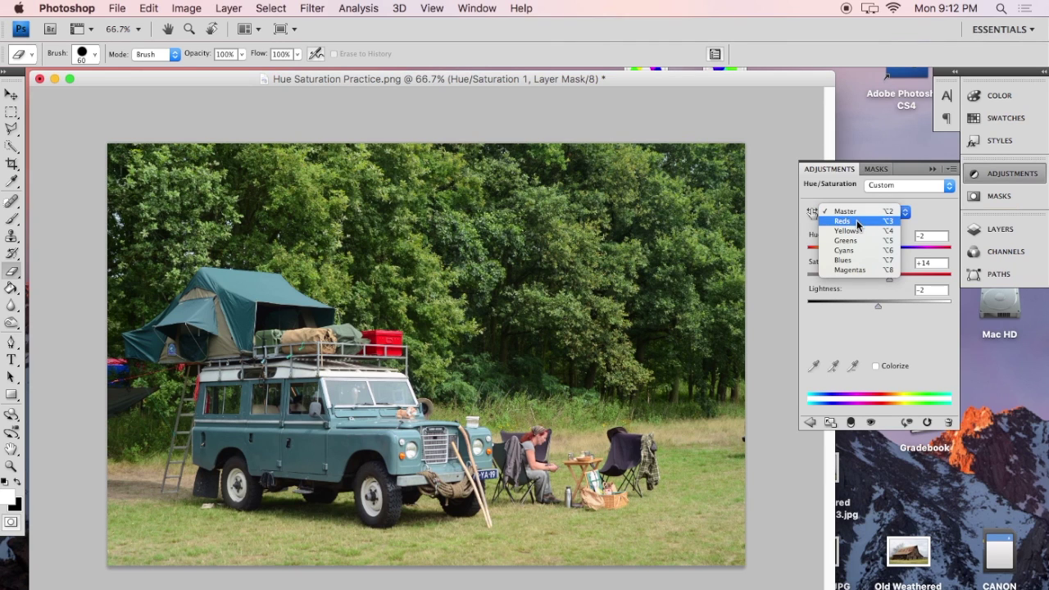
{"action": "left_click", "coordinate": [857, 221]}
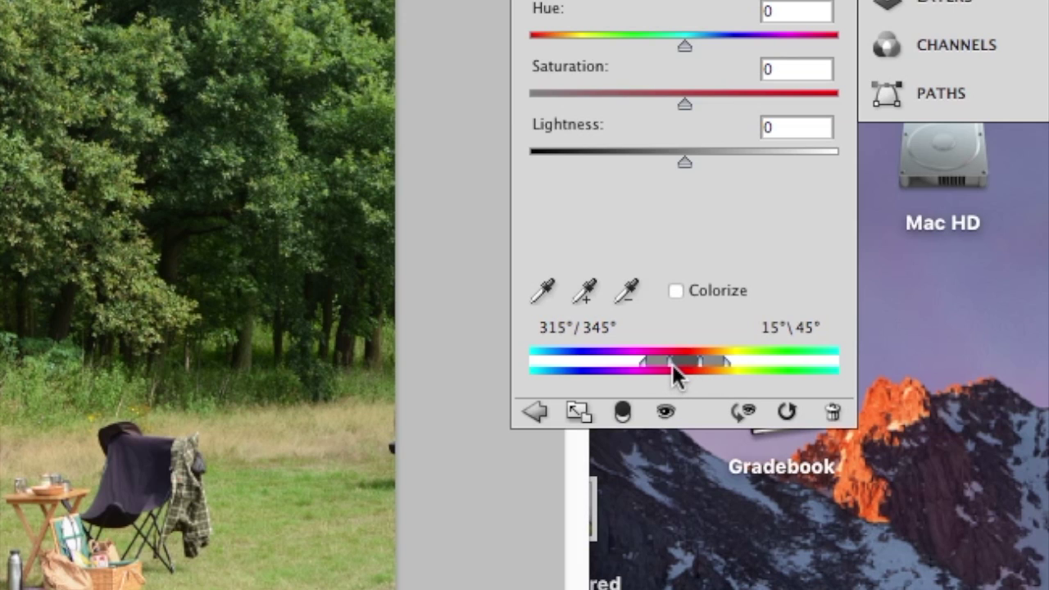
{"action": "mouse_move", "coordinate": [726, 362]}
{"action": "left_mouse_down"}
{"action": "mouse_move", "coordinate": [743, 365]}
{"action": "mouse_move", "coordinate": [705, 361]}
{"action": "mouse_move", "coordinate": [715, 362]}
{"action": "left_mouse_up"}
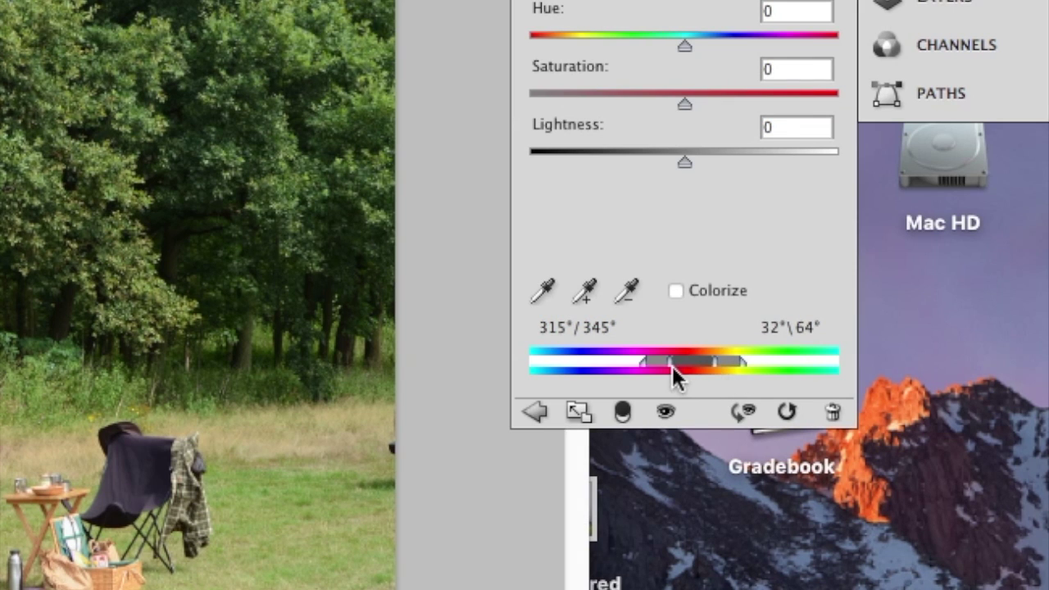
{"action": "mouse_move", "coordinate": [644, 361]}
{"action": "left_mouse_down"}
{"action": "mouse_move", "coordinate": [617, 361]}
{"action": "mouse_move", "coordinate": [656, 363]}
{"action": "mouse_move", "coordinate": [642, 362]}
{"action": "left_mouse_up"}
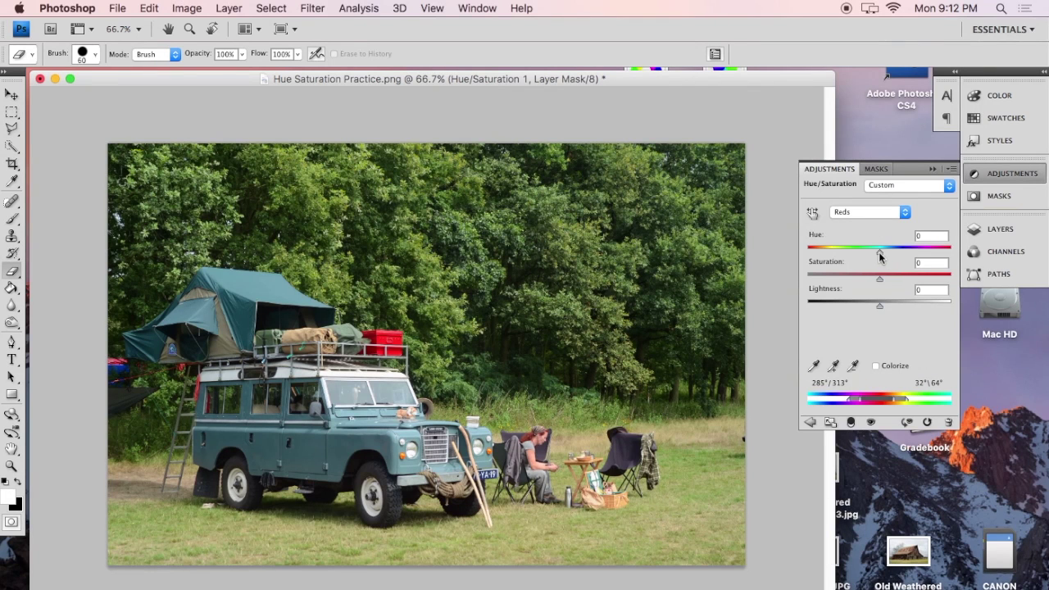
{"action": "mouse_move", "coordinate": [879, 252]}
{"action": "left_mouse_down"}
{"action": "mouse_move", "coordinate": [900, 252]}
{"action": "mouse_move", "coordinate": [849, 252]}
{"action": "mouse_move", "coordinate": [879, 256]}
{"action": "left_mouse_up"}
{"action": "left_click_drag", "start_coordinate": [860, 399], "coordinate": [882, 401]}
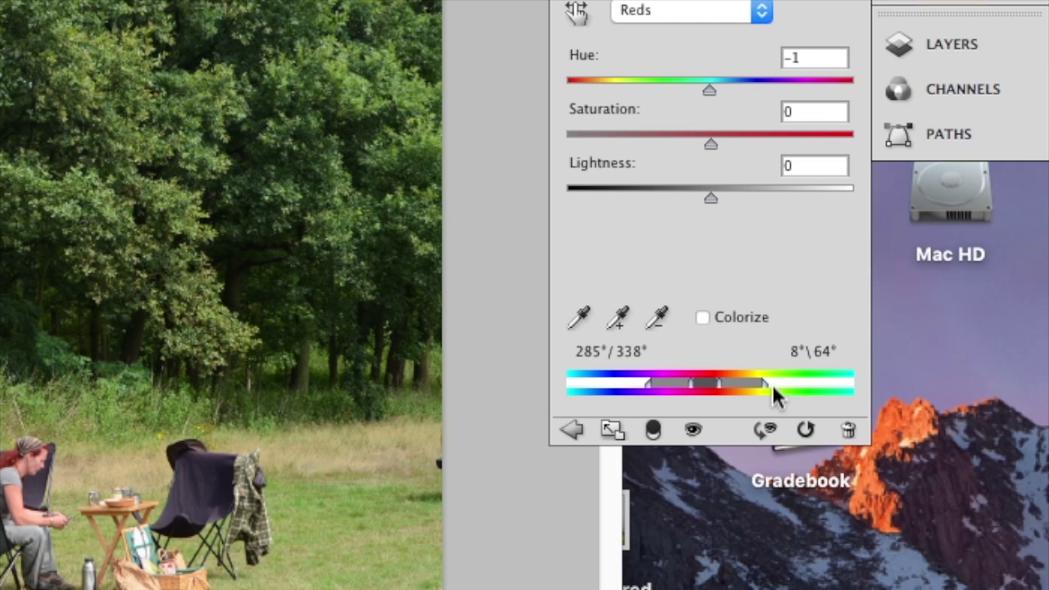
{"action": "left_click_drag", "start_coordinate": [772, 385], "coordinate": [734, 385]}
{"action": "left_click_drag", "start_coordinate": [648, 385], "coordinate": [675, 385]}
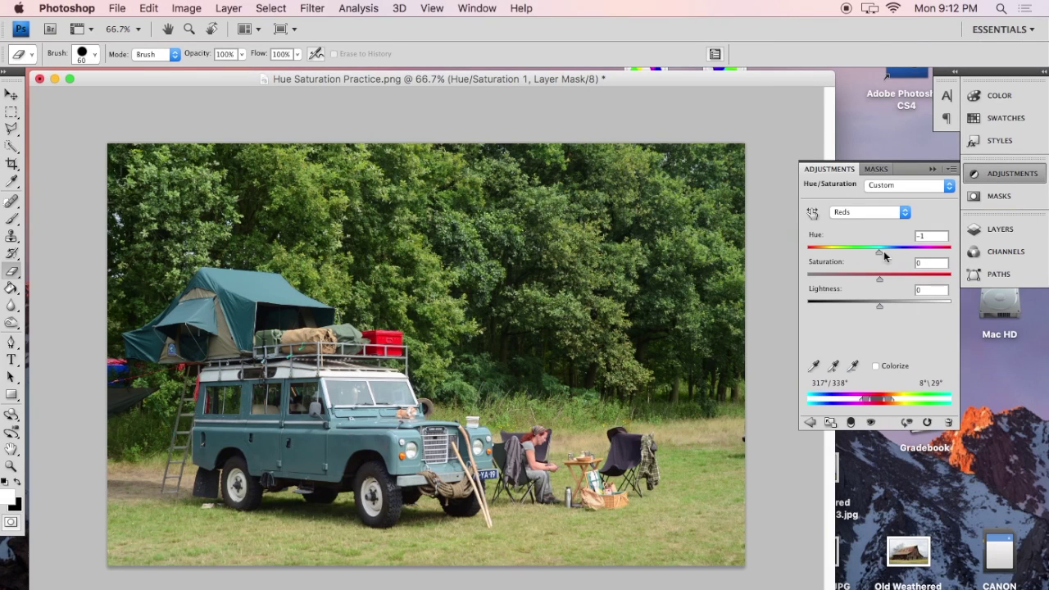
Step: Experiment with the Reds' hue and saturation, settling at Hue -1 and Saturation -1
{"action": "mouse_move", "coordinate": [881, 256]}
{"action": "left_mouse_down"}
{"action": "mouse_move", "coordinate": [904, 254]}
{"action": "mouse_move", "coordinate": [879, 252]}
{"action": "left_mouse_up"}
{"action": "left_click_drag", "start_coordinate": [881, 279], "coordinate": [849, 279]}
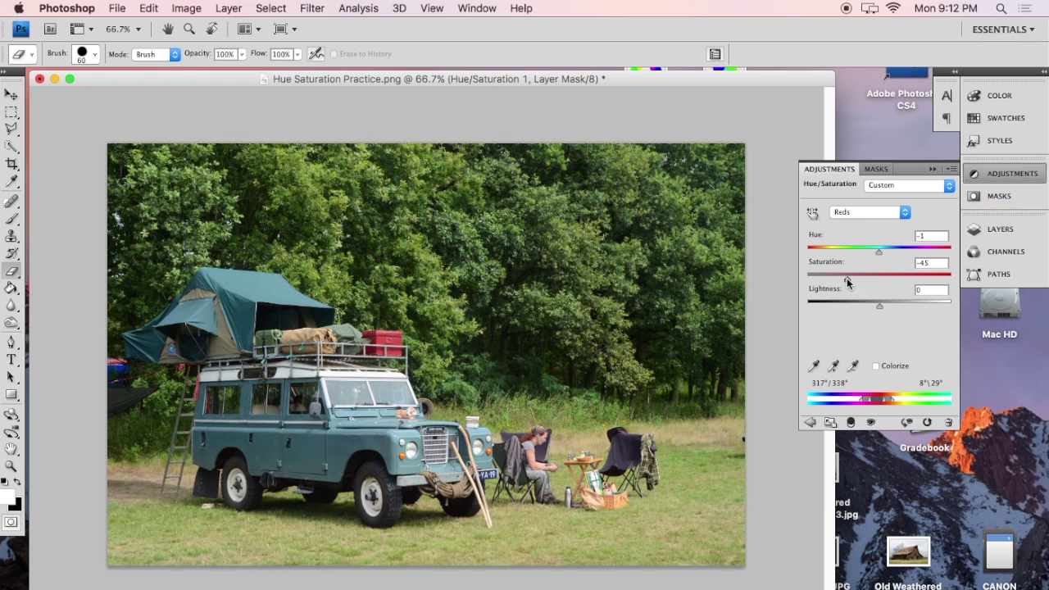
{"action": "left_click_drag", "start_coordinate": [847, 280], "coordinate": [878, 253]}
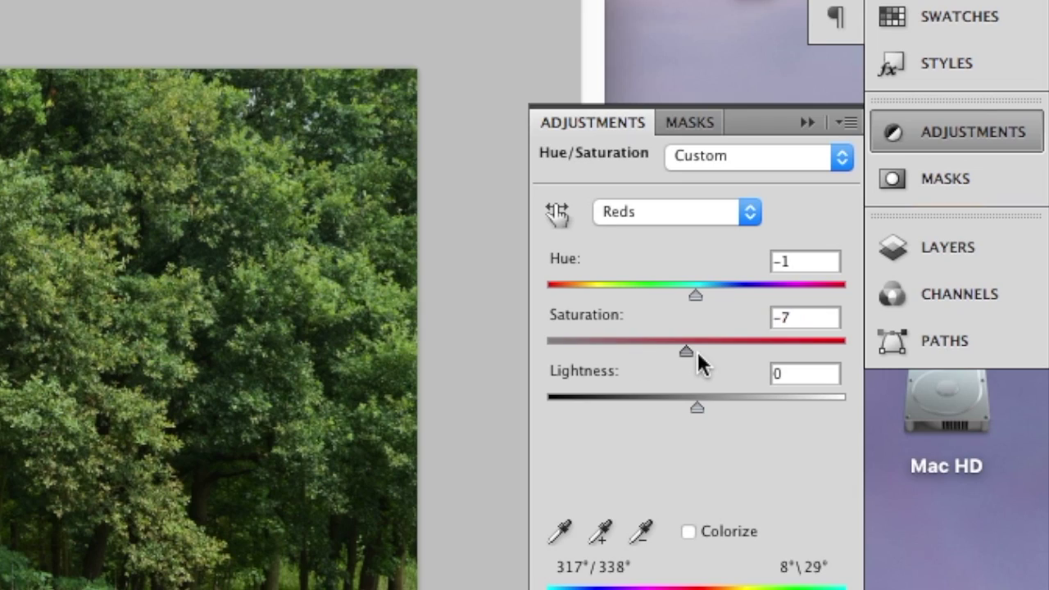
{"action": "left_click_drag", "start_coordinate": [881, 282], "coordinate": [878, 281]}
Step: Target the Greens, test a +97 saturation boost, and settle back at Saturation +1
{"action": "left_click", "coordinate": [671, 207]}
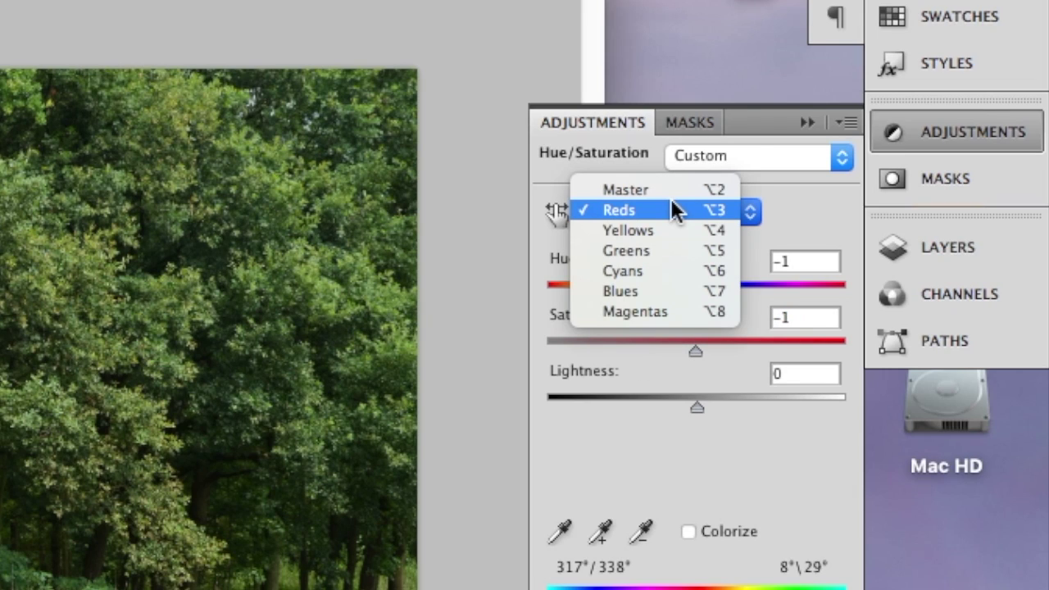
{"action": "left_click", "coordinate": [625, 252]}
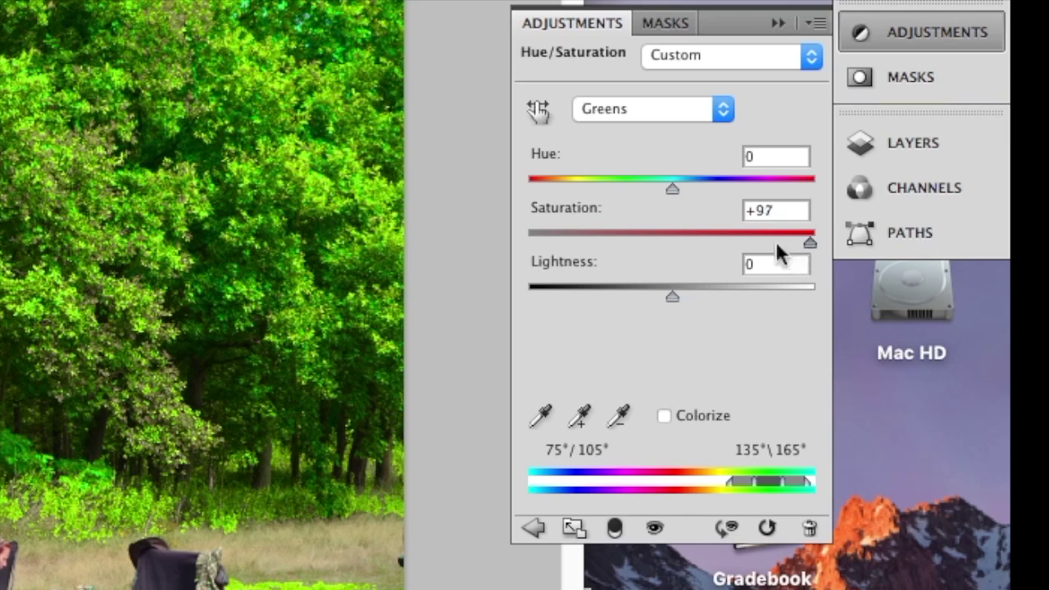
{"action": "left_click_drag", "start_coordinate": [777, 243], "coordinate": [673, 245]}
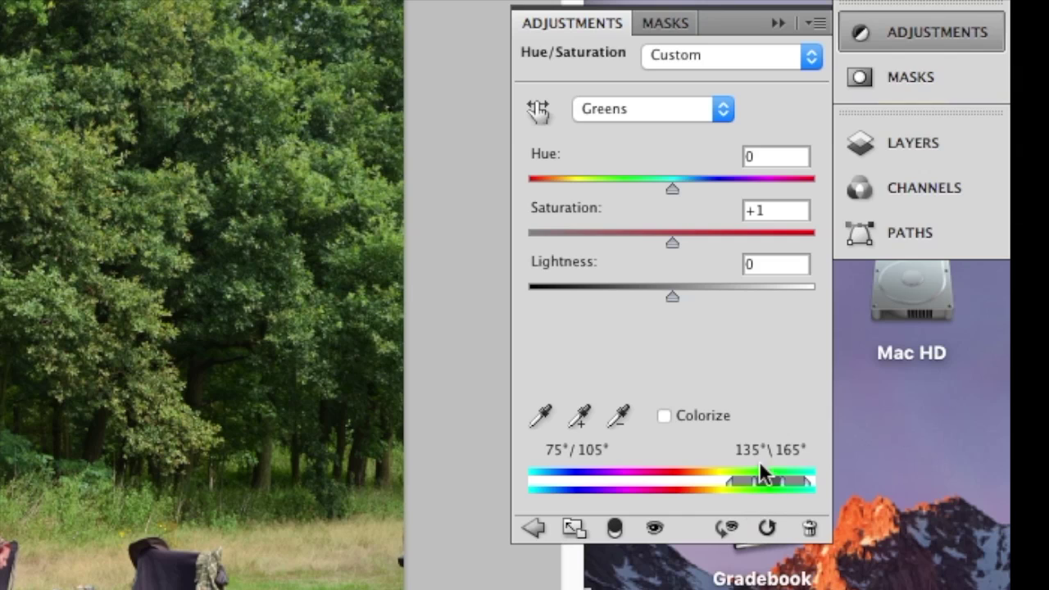
{"action": "left_click", "coordinate": [583, 424]}
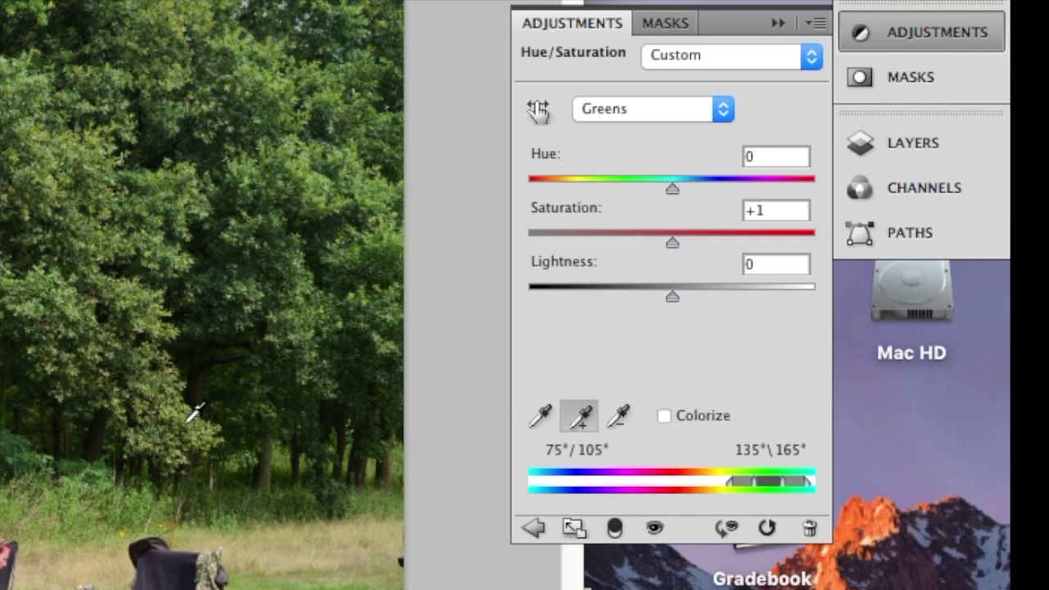
Step: Sample three foliage spots to extend the range to 13°/43°–135°\165° and boost their saturation
{"action": "left_click", "coordinate": [192, 419]}
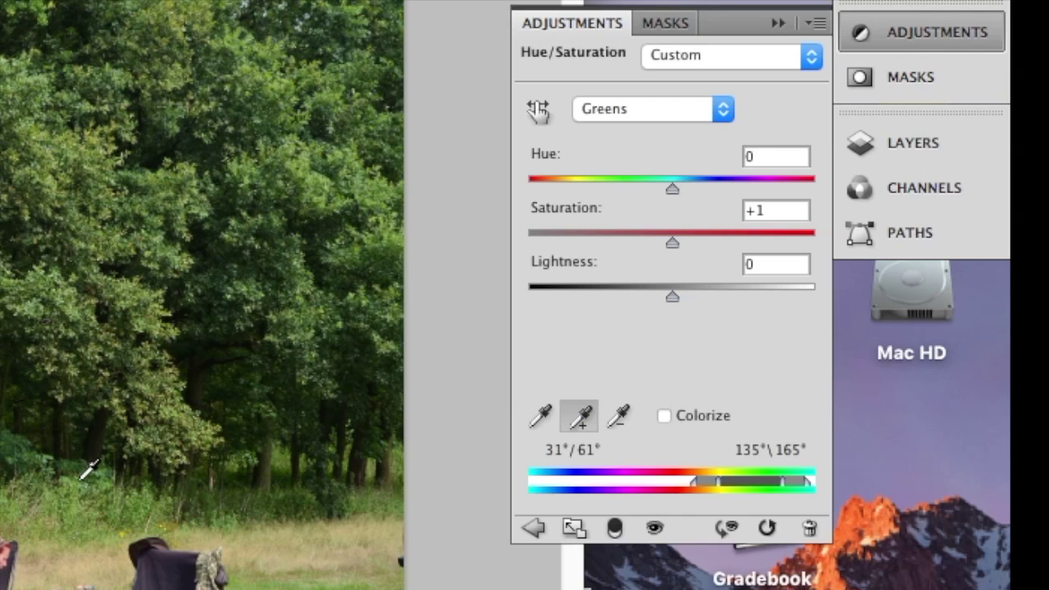
{"action": "left_click", "coordinate": [72, 554]}
{"action": "left_click", "coordinate": [88, 570]}
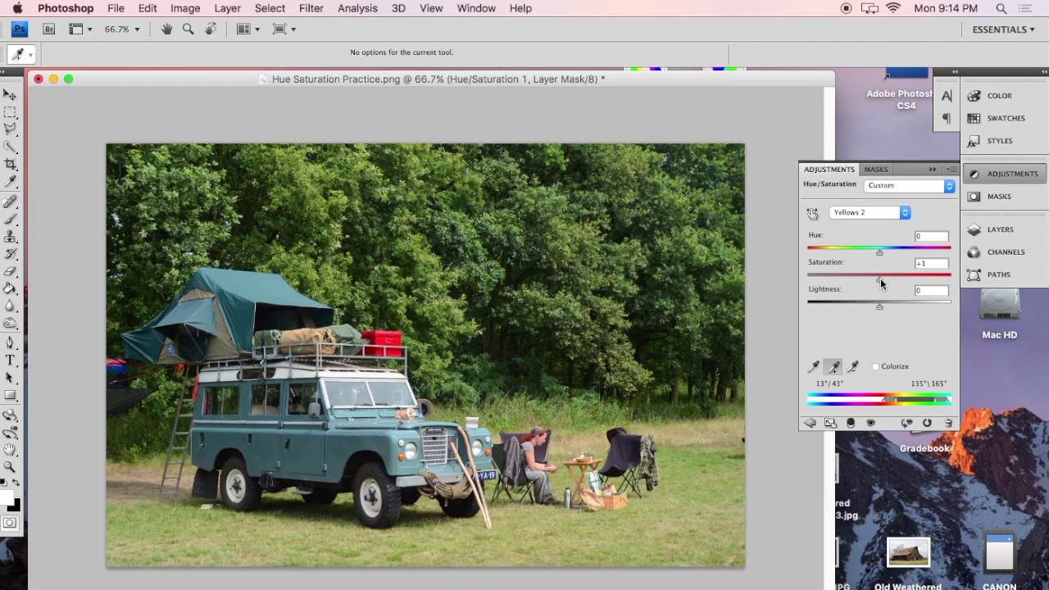
{"action": "mouse_move", "coordinate": [880, 280]}
{"action": "left_mouse_down"}
{"action": "mouse_move", "coordinate": [925, 282]}
{"action": "mouse_move", "coordinate": [871, 277]}
{"action": "mouse_move", "coordinate": [909, 276]}
{"action": "mouse_move", "coordinate": [879, 285]}
{"action": "left_mouse_up"}
Step: Target the Land Rover's cyan paint and set Cyans to Hue +95, Saturation +64
{"action": "left_click", "coordinate": [879, 212]}
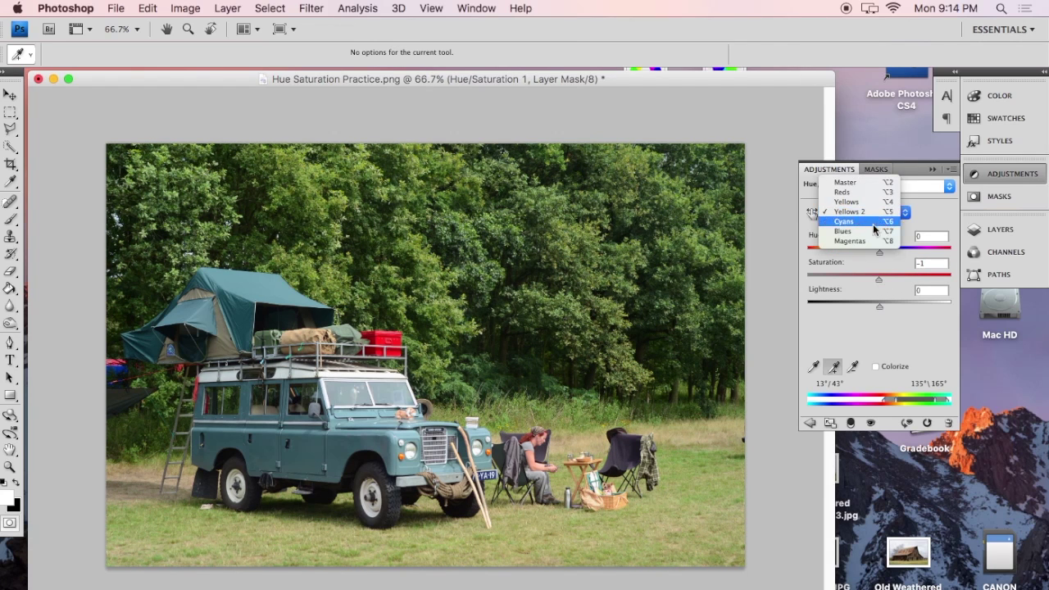
{"action": "left_click", "coordinate": [874, 235]}
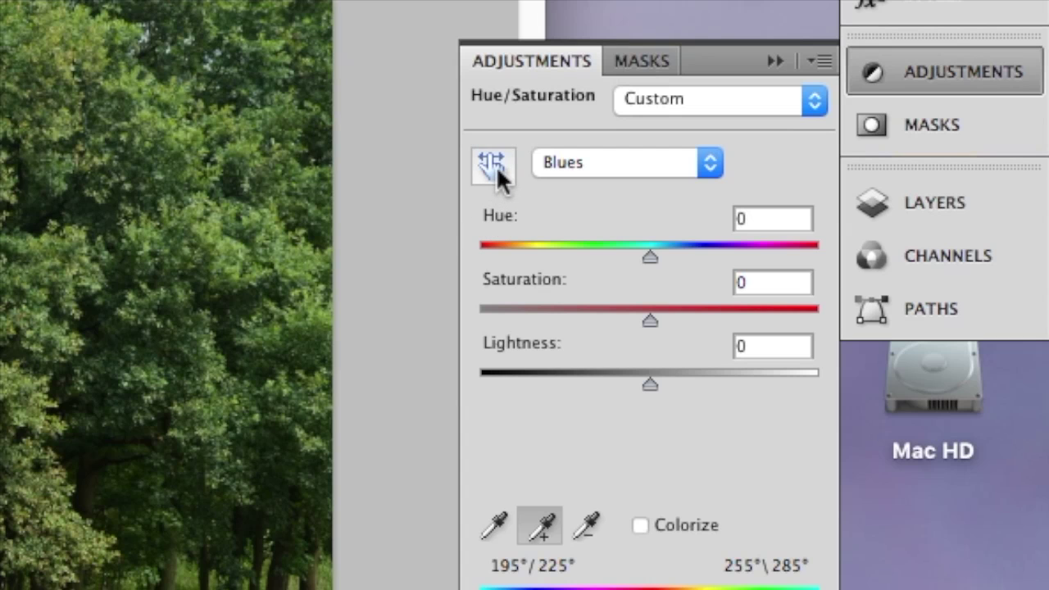
{"action": "left_click", "coordinate": [496, 165]}
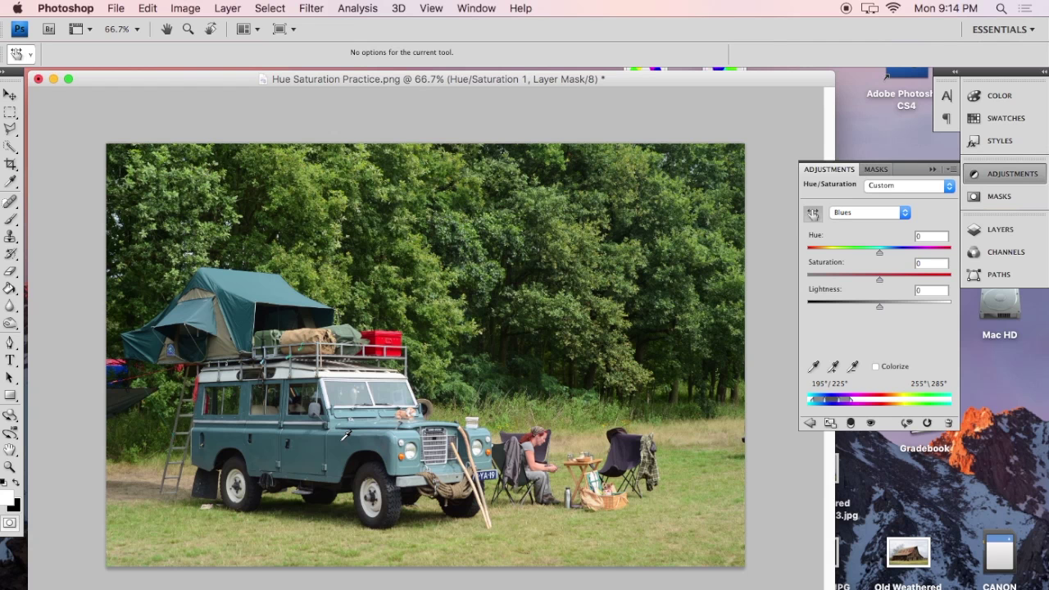
{"action": "mouse_move", "coordinate": [345, 434]}
{"action": "left_mouse_down"}
{"action": "mouse_move", "coordinate": [339, 441]}
{"action": "mouse_move", "coordinate": [361, 450]}
{"action": "mouse_move", "coordinate": [386, 449]}
{"action": "mouse_move", "coordinate": [358, 440]}
{"action": "mouse_move", "coordinate": [401, 450]}
{"action": "mouse_move", "coordinate": [354, 436]}
{"action": "mouse_move", "coordinate": [382, 438]}
{"action": "mouse_move", "coordinate": [372, 436]}
{"action": "mouse_move", "coordinate": [353, 443]}
{"action": "mouse_move", "coordinate": [397, 447]}
{"action": "mouse_move", "coordinate": [222, 441]}
{"action": "mouse_move", "coordinate": [361, 443]}
{"action": "mouse_move", "coordinate": [346, 438]}
{"action": "left_mouse_up"}
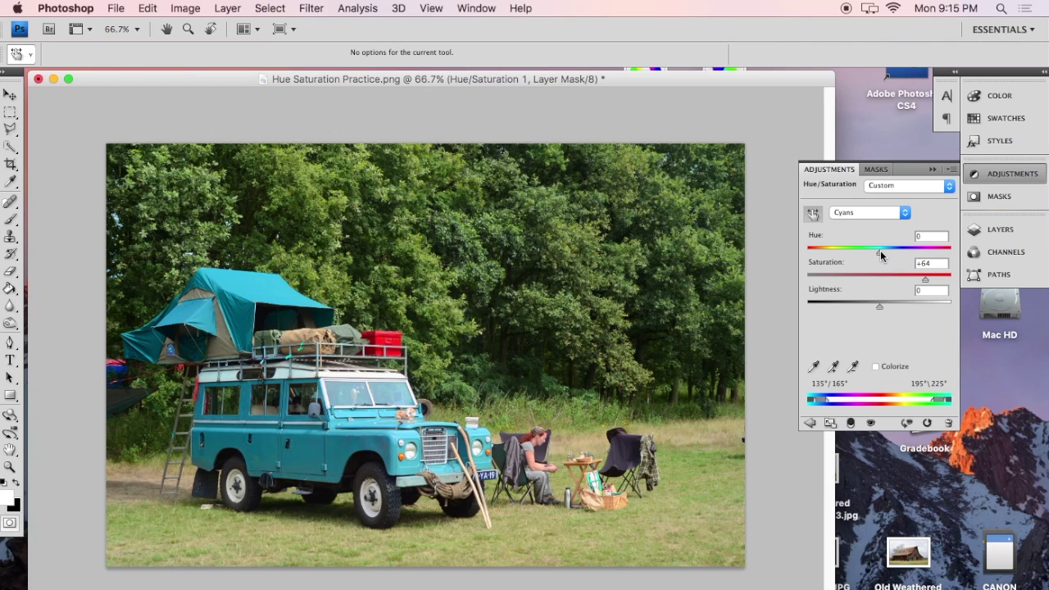
{"action": "left_click_drag", "start_coordinate": [881, 250], "coordinate": [921, 260]}
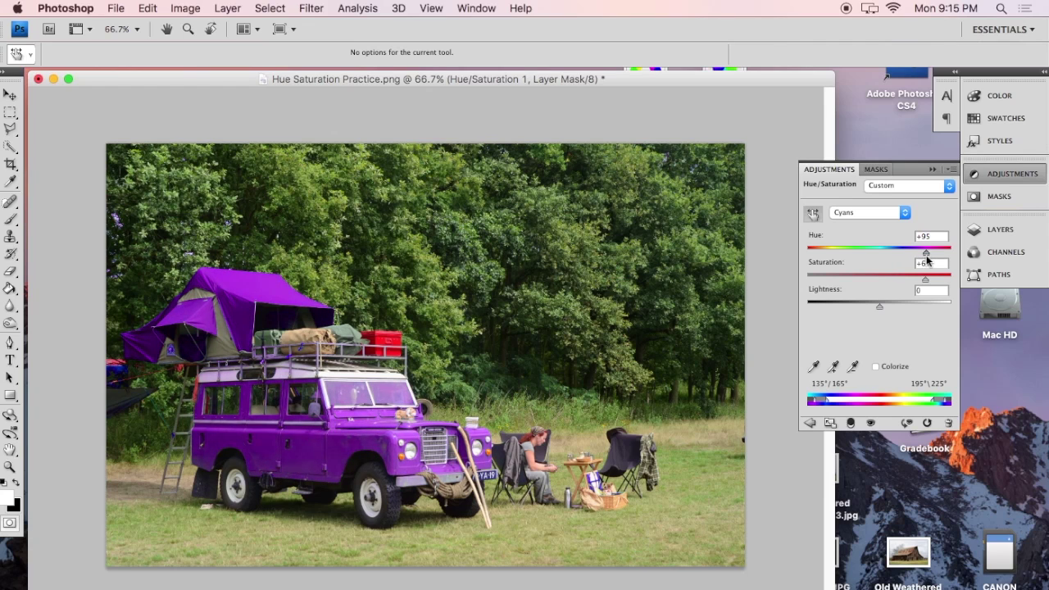
Step: Push the Cyans hue to +105 and drop Saturation to +12
{"action": "left_click_drag", "start_coordinate": [928, 259], "coordinate": [932, 259]}
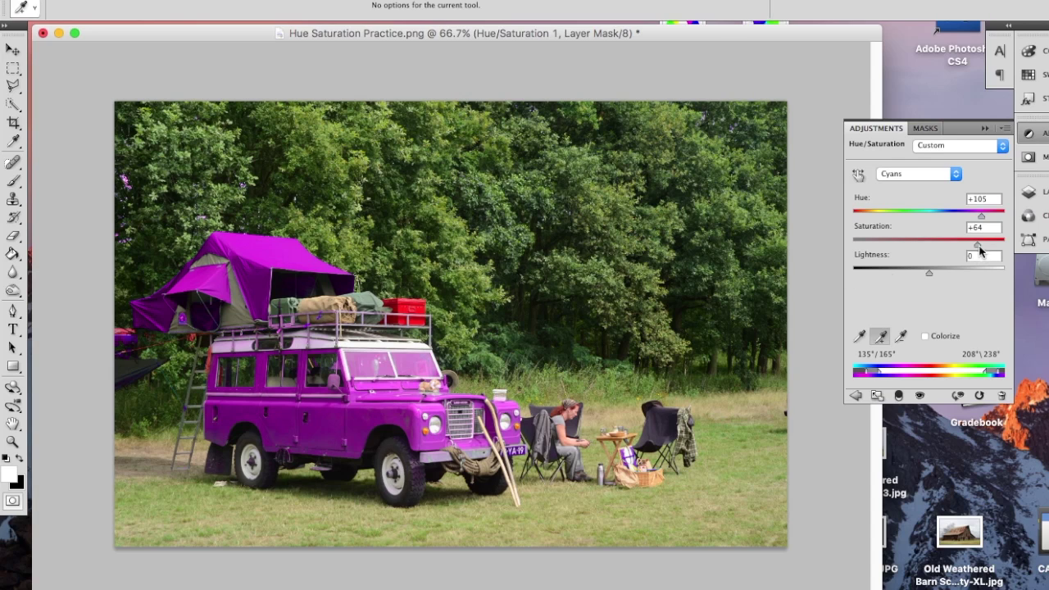
{"action": "left_click_drag", "start_coordinate": [979, 249], "coordinate": [937, 257]}
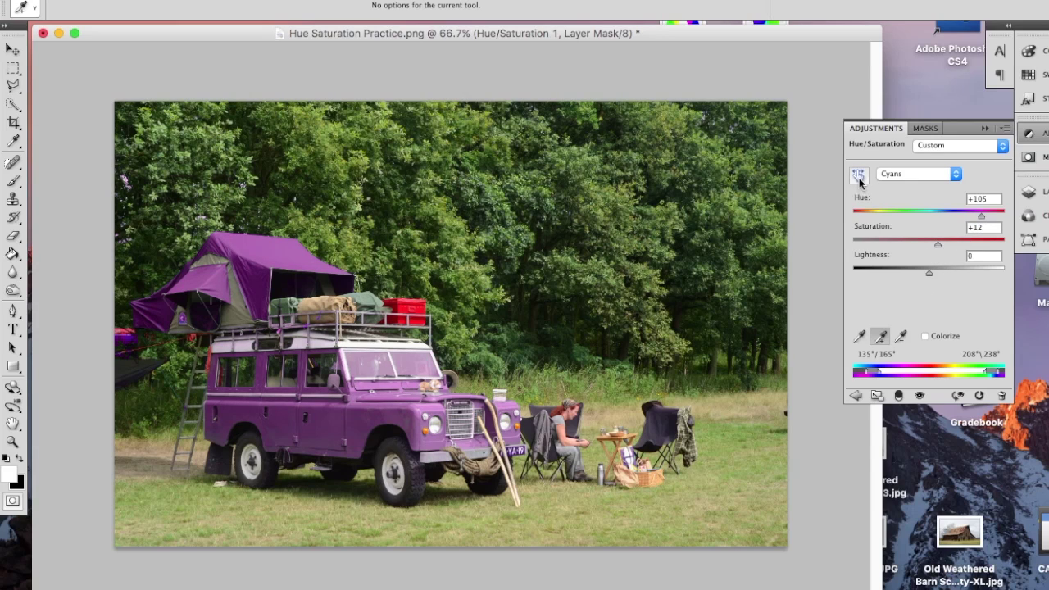